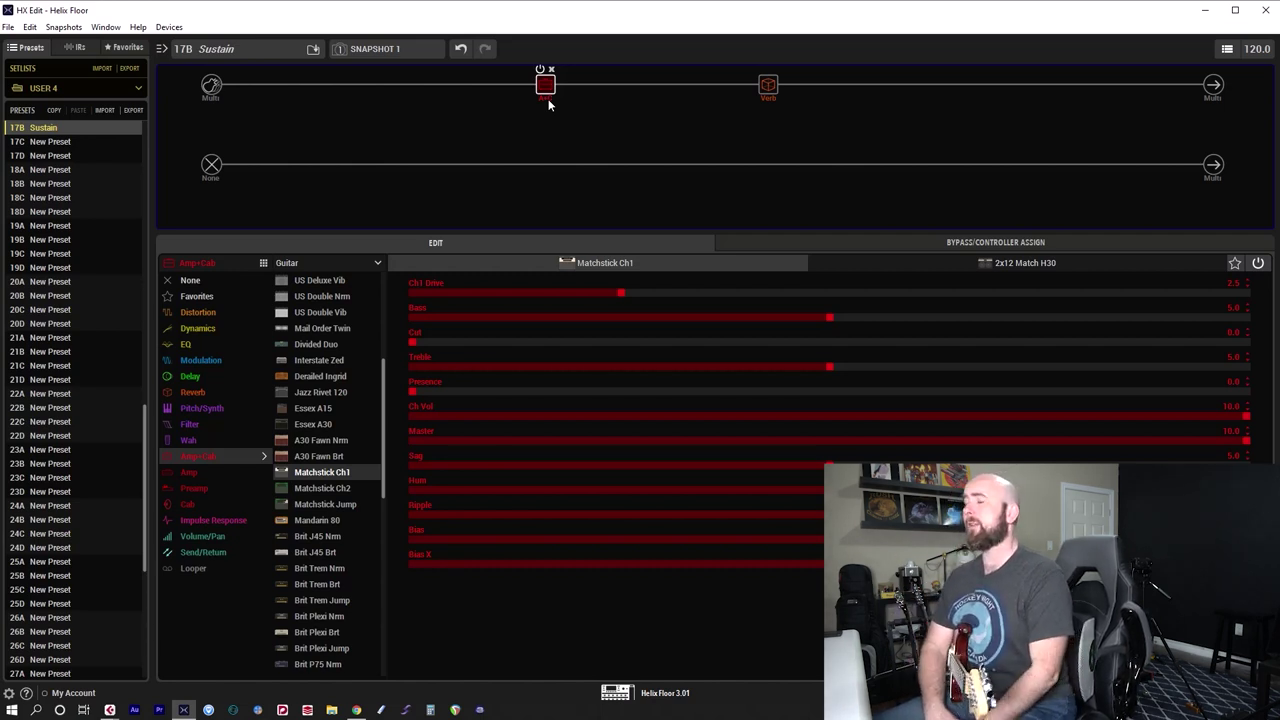
{"action": "left_click", "coordinate": [767, 97]}
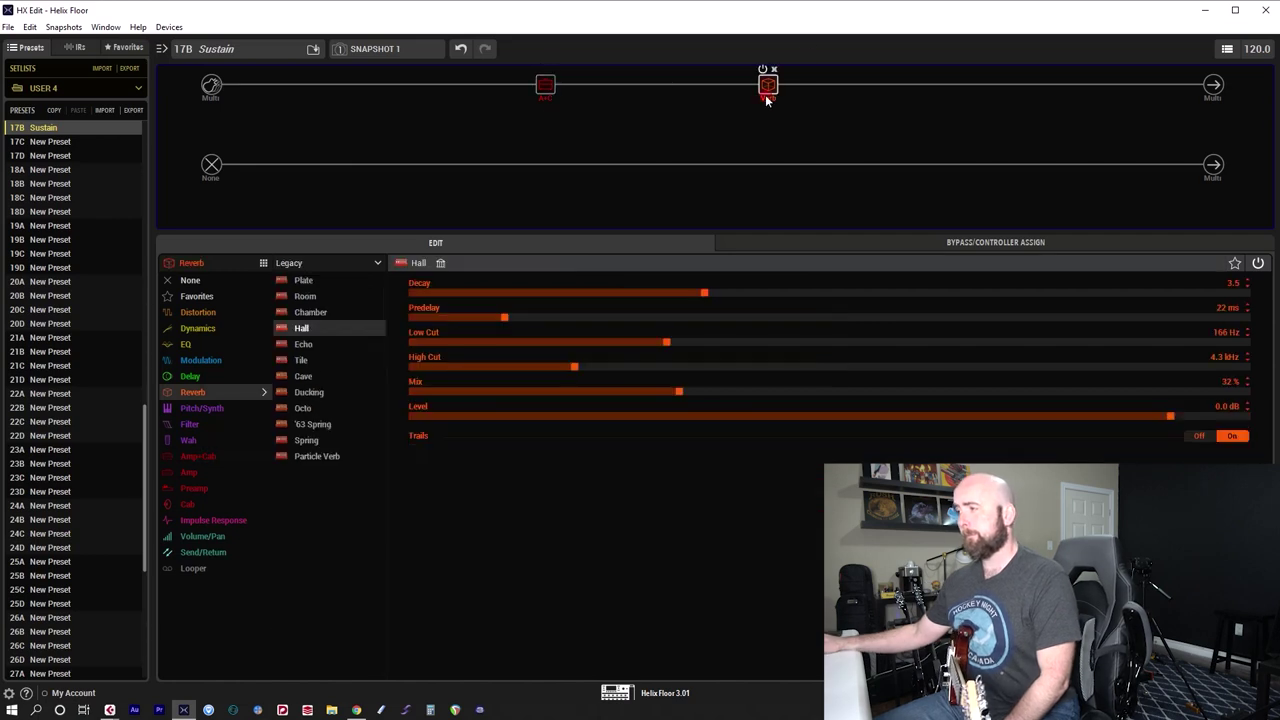
{"action": "left_click", "coordinate": [545, 88]}
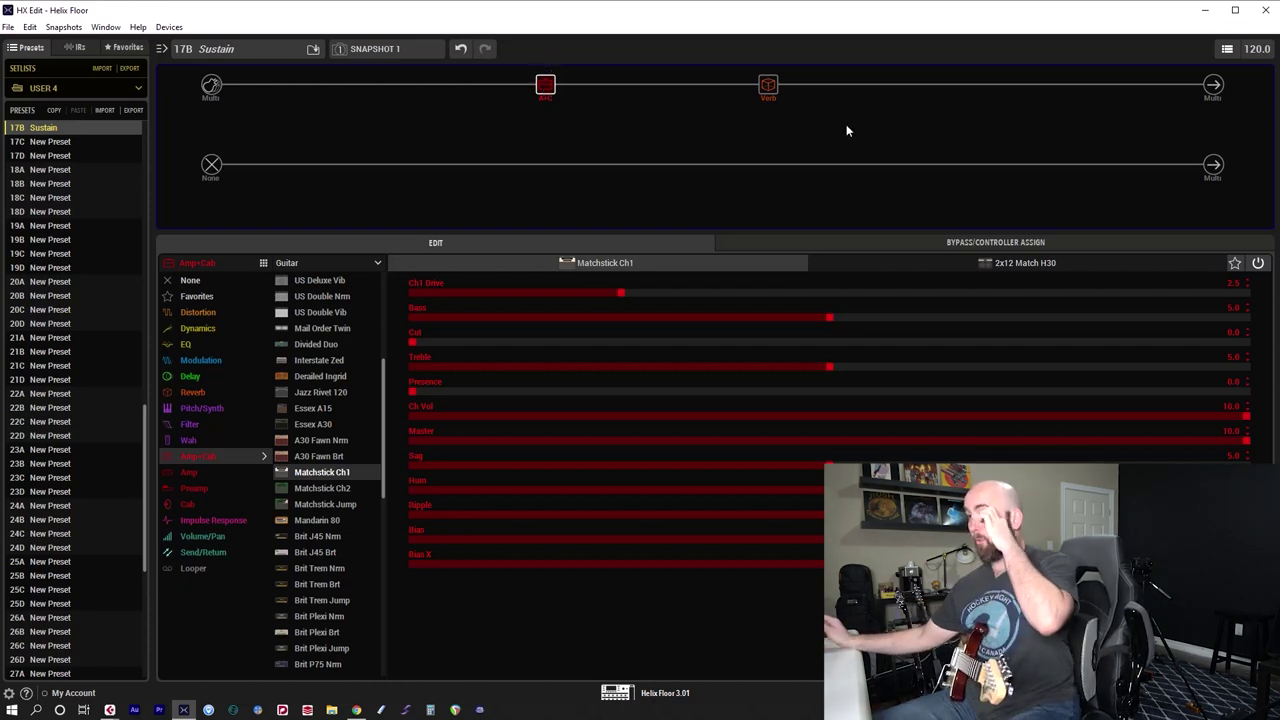
Load a Deluxe Comp from Dynamics into the empty slot before the amp.
{"action": "left_click", "coordinate": [474, 91]}
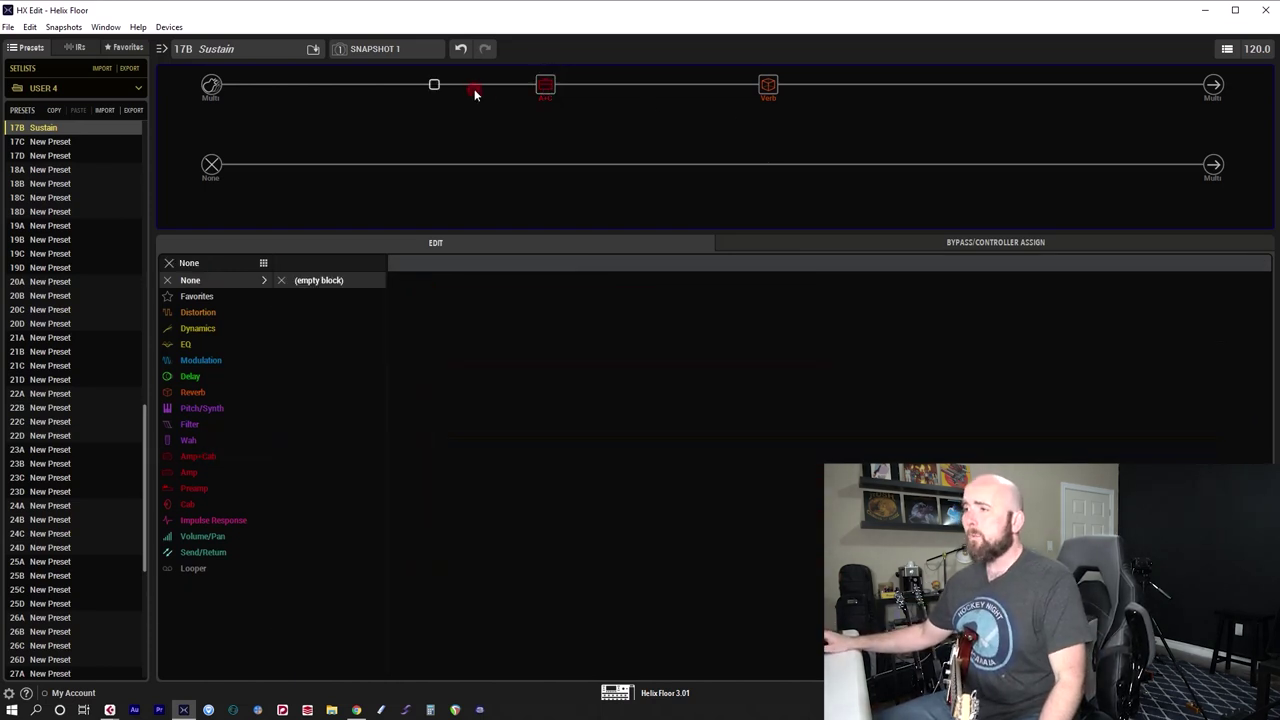
{"action": "mouse_move", "coordinate": [252, 325]}
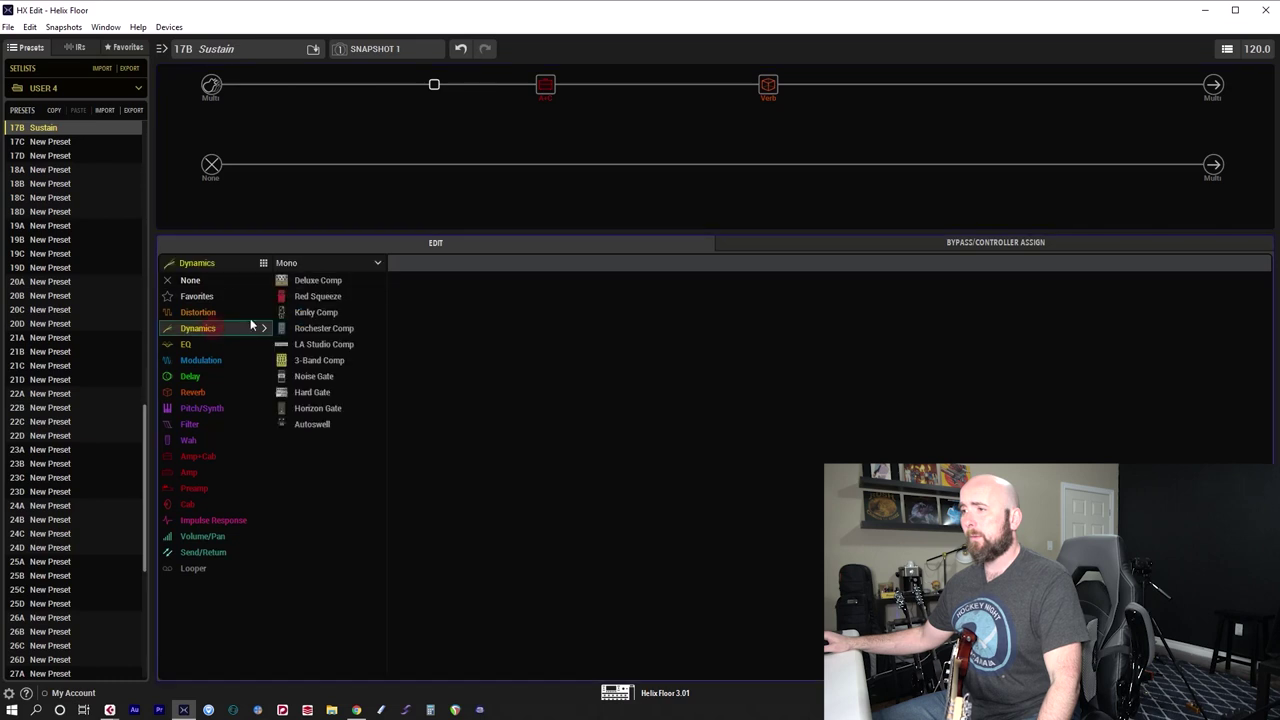
{"action": "left_click", "coordinate": [329, 281]}
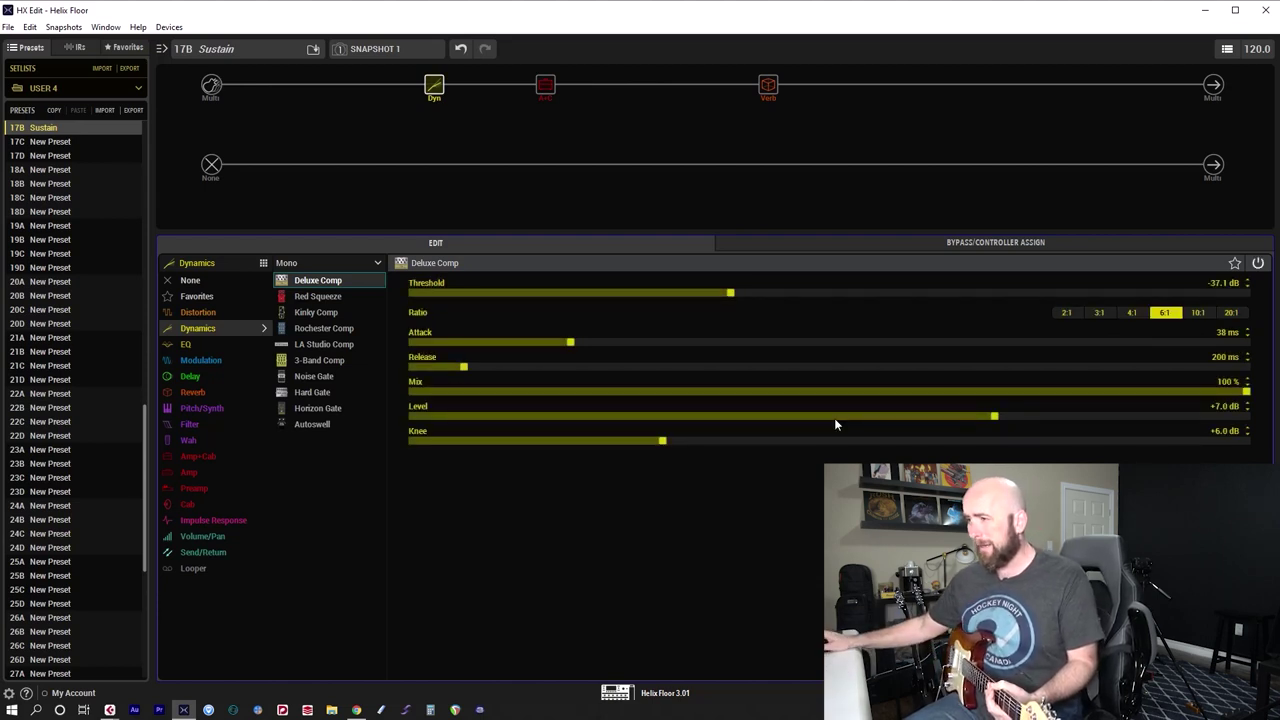
Lower the Deluxe Comp Level from +7.0 dB to +1.0 dB.
{"action": "scroll", "coordinate": [837, 410], "scroll_direction": "down", "scroll_amount": 10}
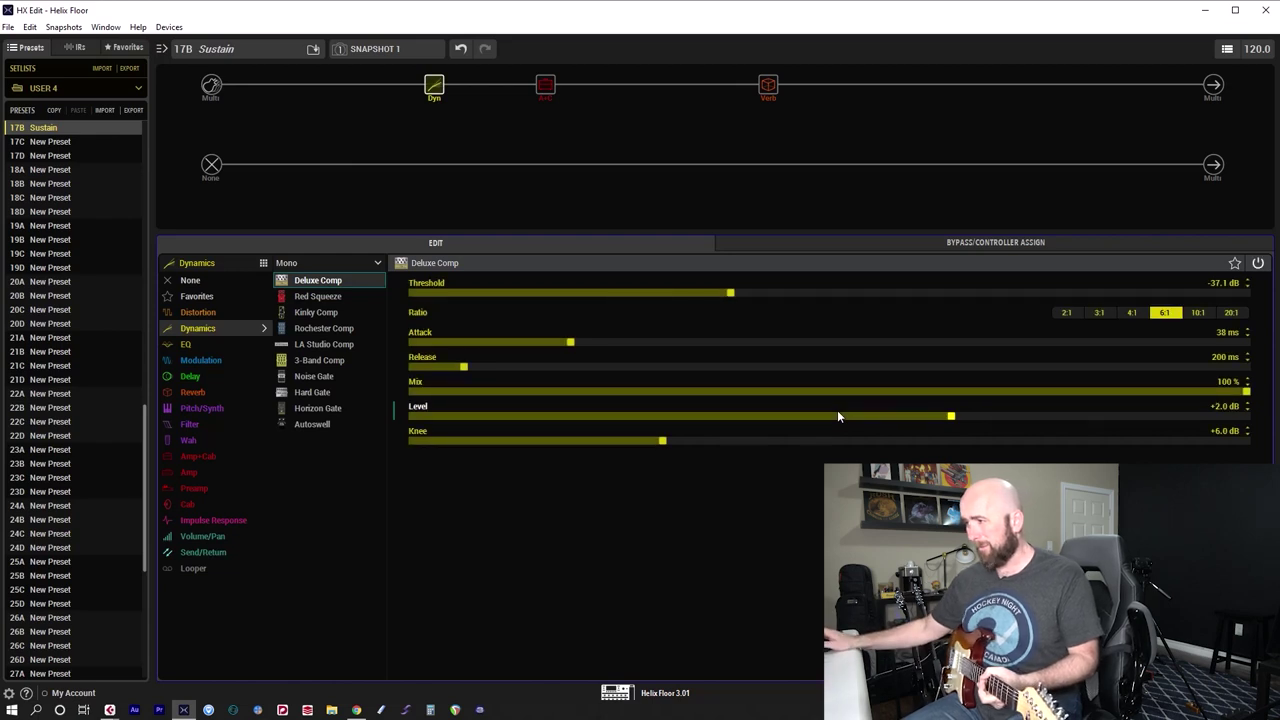
{"action": "scroll", "coordinate": [838, 416], "scroll_direction": "down", "scroll_amount": 1}
{"action": "scroll", "coordinate": [838, 416], "scroll_direction": "down", "scroll_amount": 1}
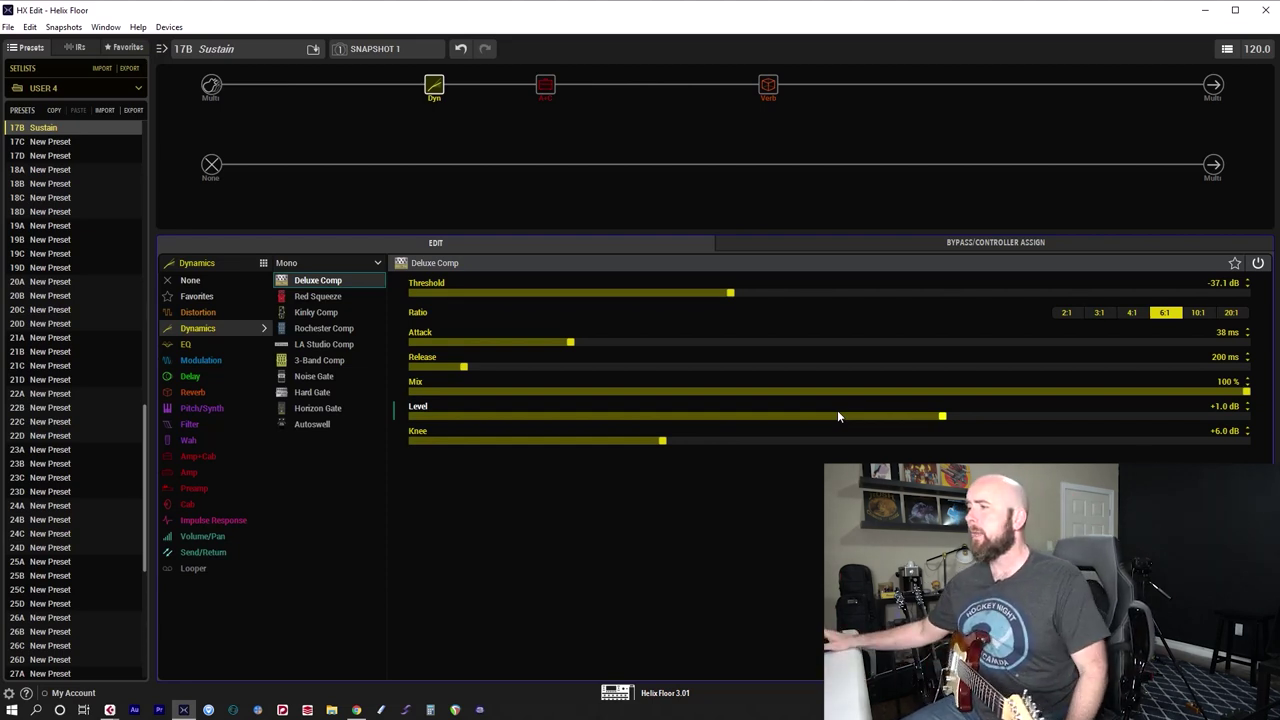
Drop the Deluxe Comp Threshold to -60.0 dB and nudge the Level back up.
{"action": "left_click_drag", "start_coordinate": [713, 289], "coordinate": [148, 280]}
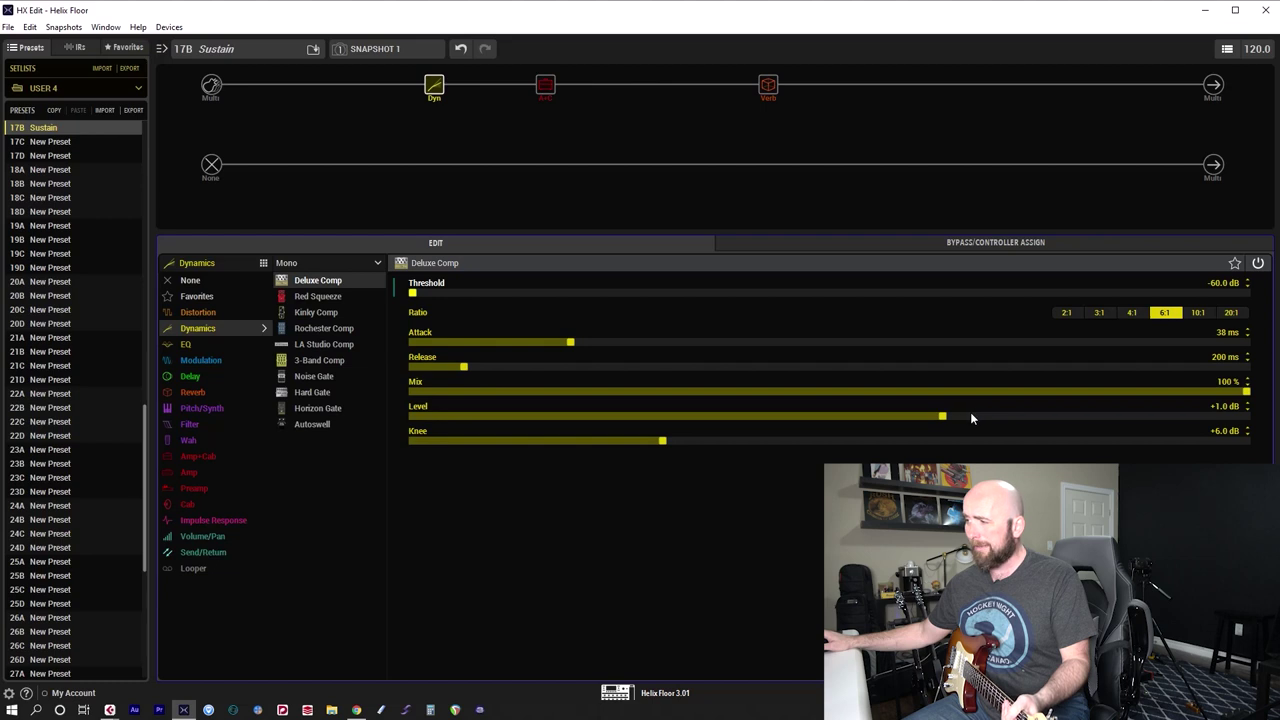
{"action": "scroll", "coordinate": [970, 418], "scroll_direction": "up", "scroll_amount": 7}
Raise the Deluxe Comp Level from +1.0 dB to about +22 dB.
{"action": "scroll", "coordinate": [970, 418], "scroll_direction": "up", "scroll_amount": 20}
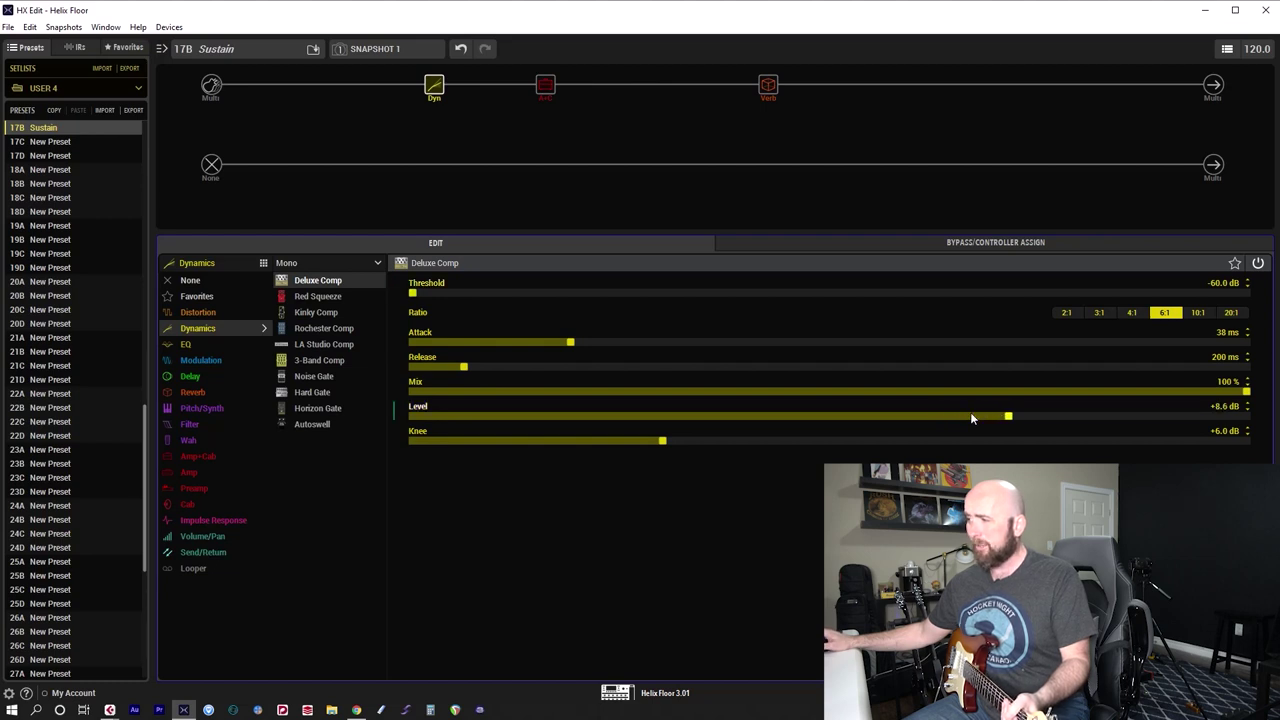
{"action": "scroll", "coordinate": [970, 418], "scroll_direction": "up", "scroll_amount": 12}
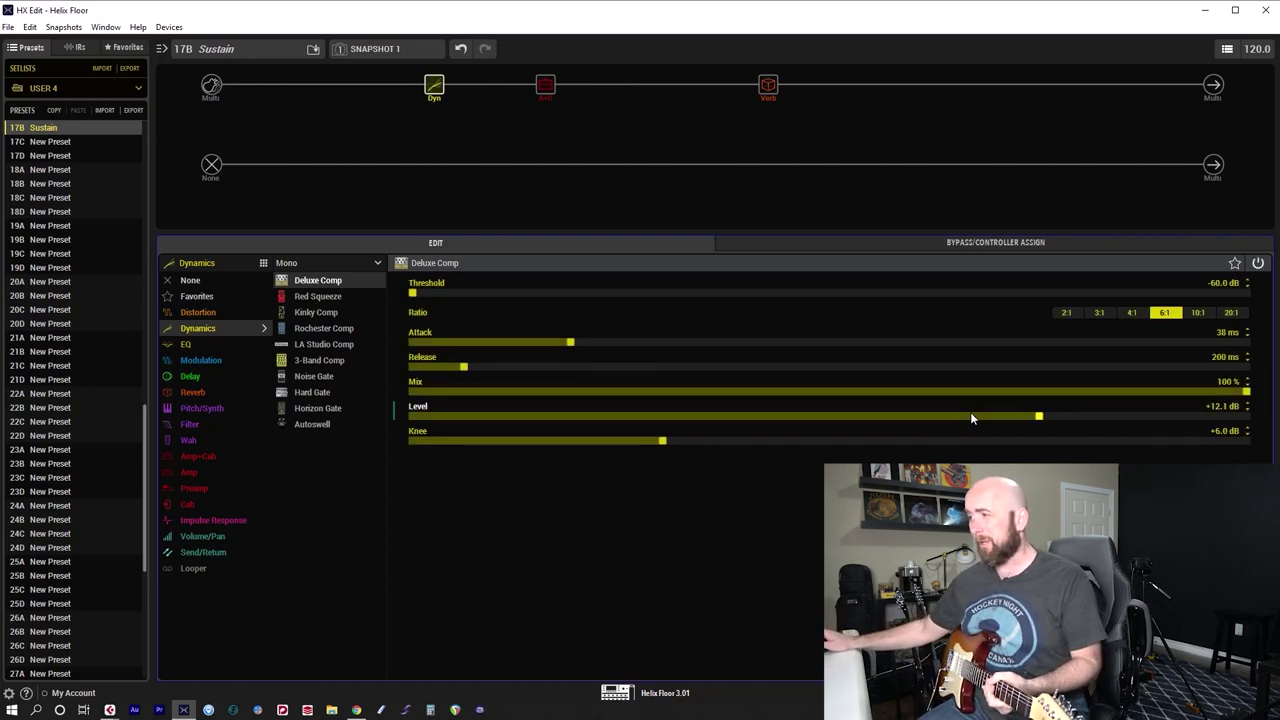
{"action": "scroll", "coordinate": [971, 418], "scroll_direction": "up", "scroll_amount": 8}
{"action": "scroll", "coordinate": [971, 418], "scroll_direction": "up", "scroll_amount": 5}
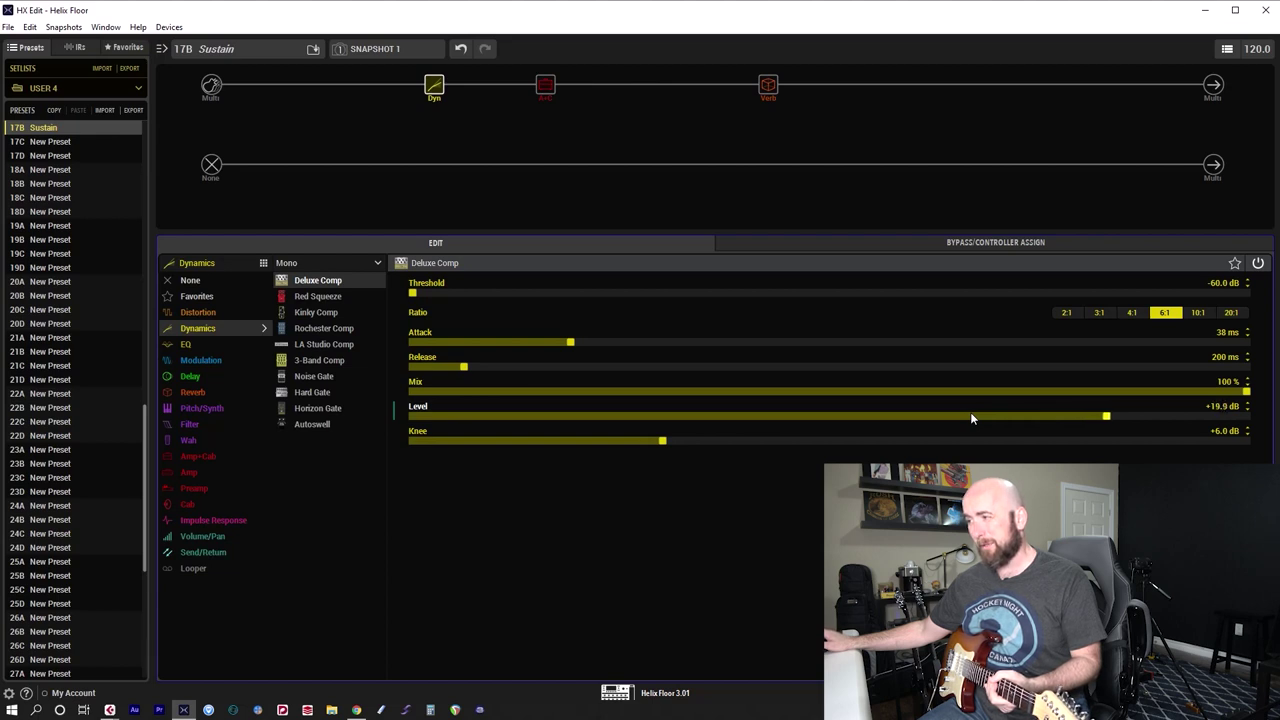
{"action": "scroll", "coordinate": [971, 418], "scroll_direction": "up", "scroll_amount": 1}
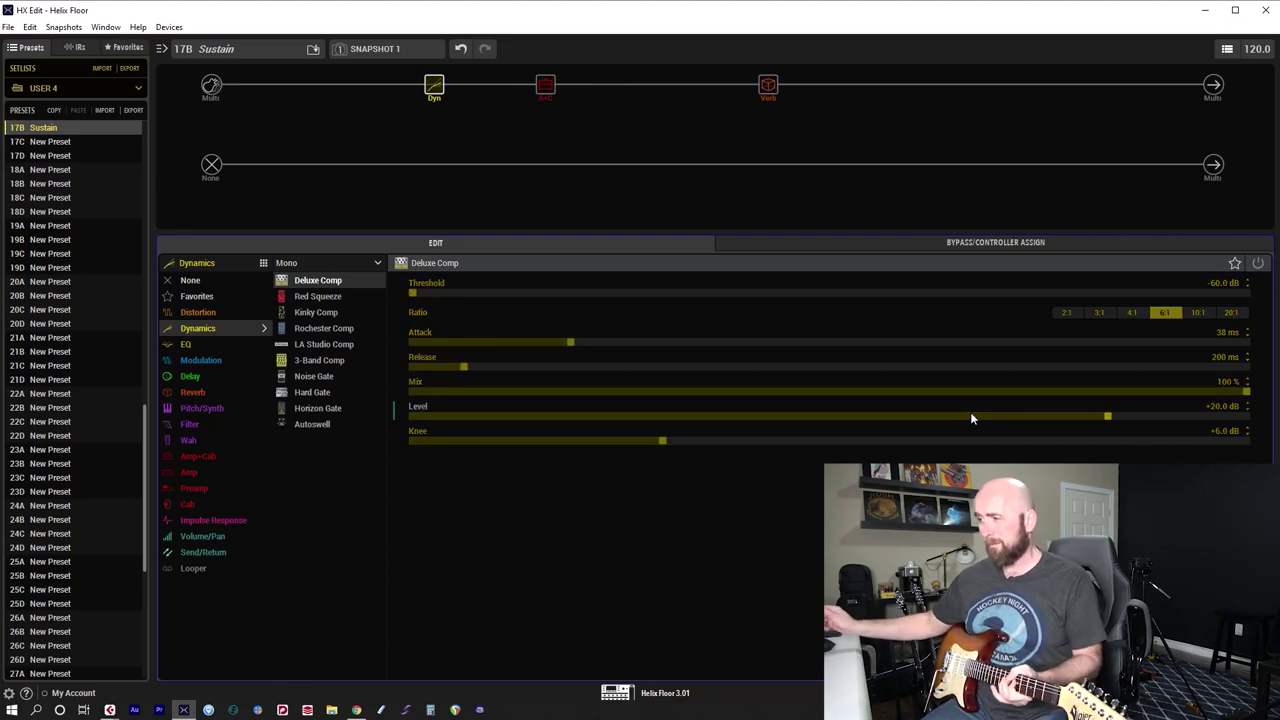
{"action": "scroll", "coordinate": [971, 418], "scroll_direction": "up", "scroll_amount": 3}
Bring the Deluxe Comp Level up to +24.0 dB.
{"action": "scroll", "coordinate": [971, 418], "scroll_direction": "up", "scroll_amount": 2}
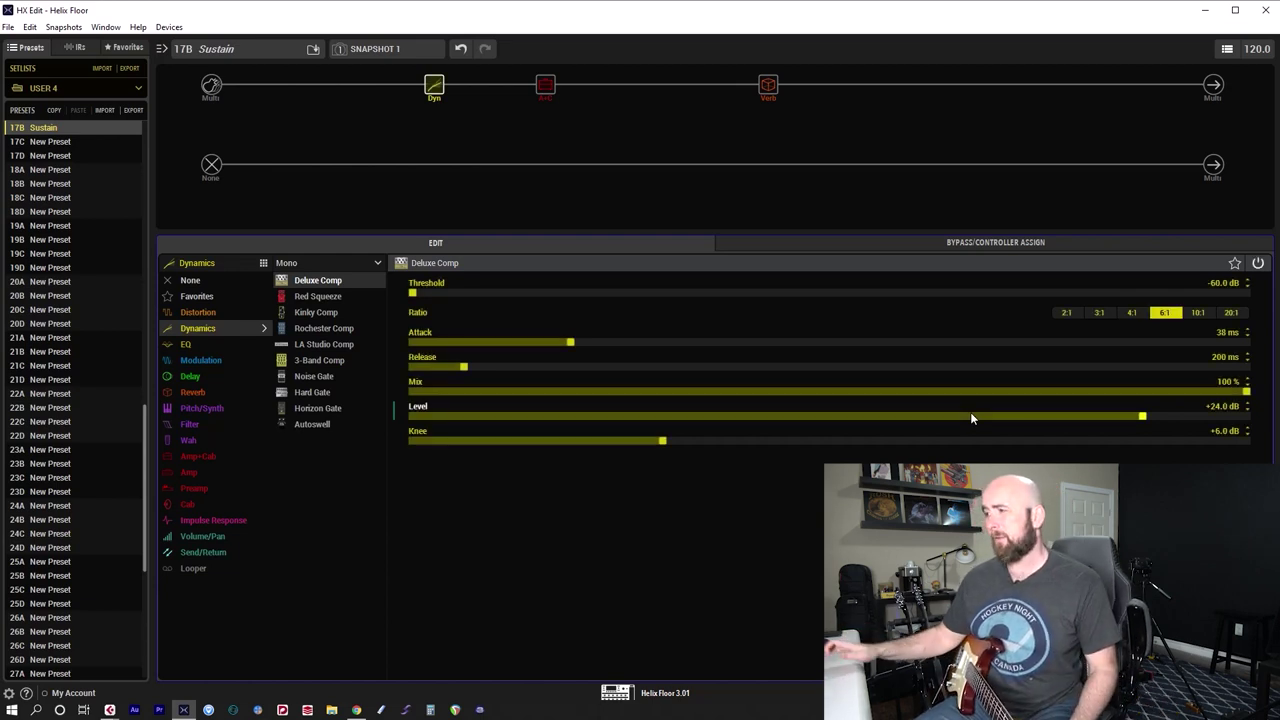
Switch the Deluxe Comp Ratio from 6:1 to 2:1.
{"action": "left_click", "coordinate": [1070, 315]}
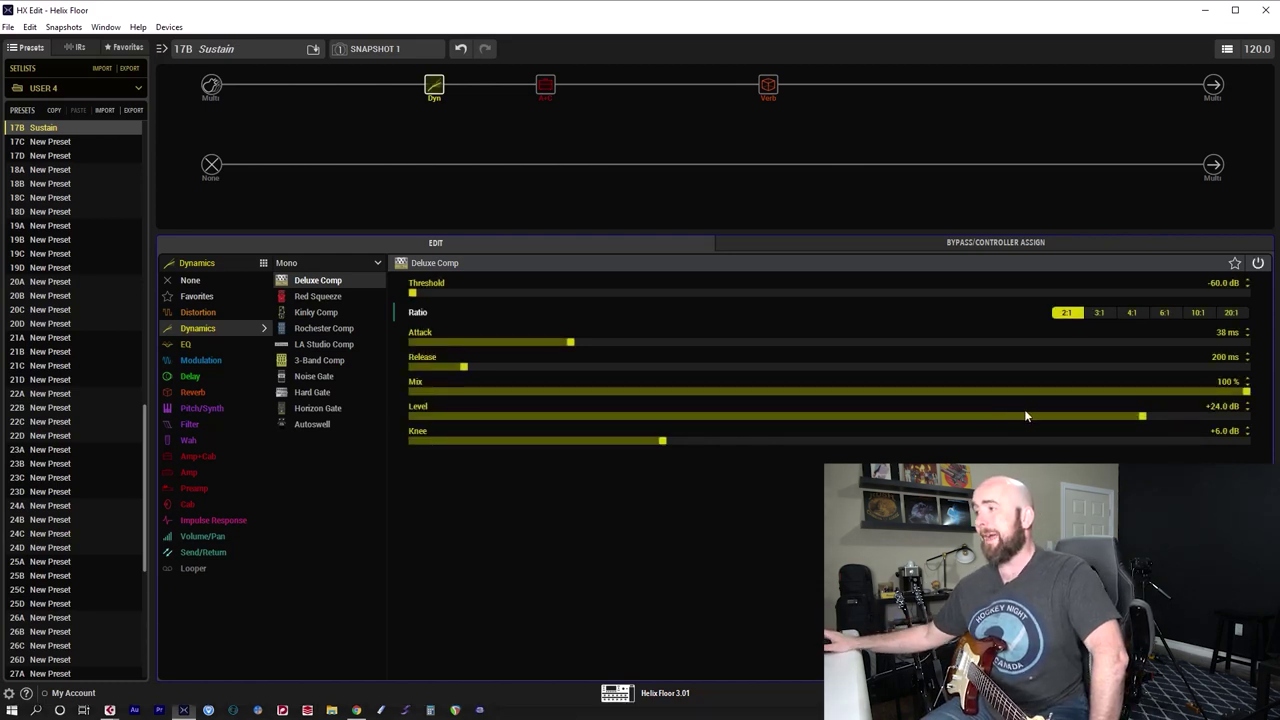
Bring the Deluxe Comp Level down from +24.0 dB to +13.9 dB.
{"action": "scroll", "coordinate": [1028, 415], "scroll_direction": "down", "scroll_amount": 10}
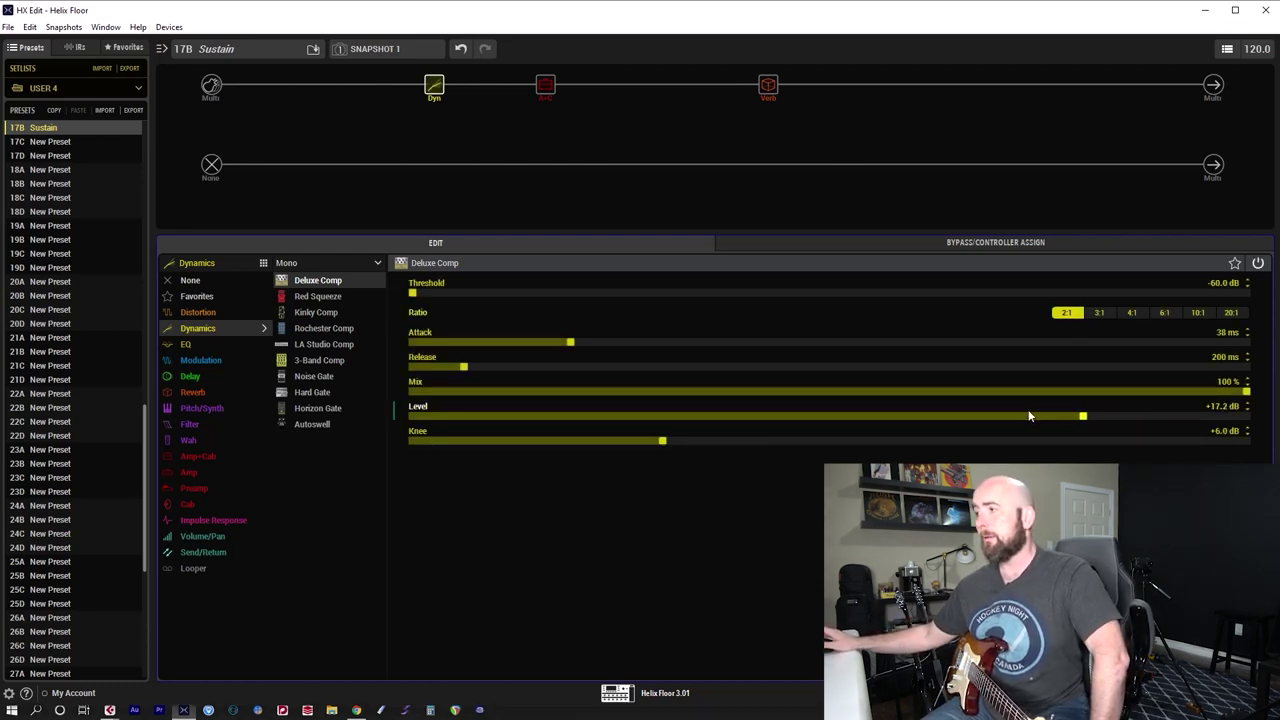
{"action": "scroll", "coordinate": [1028, 415], "scroll_direction": "down", "scroll_amount": 5}
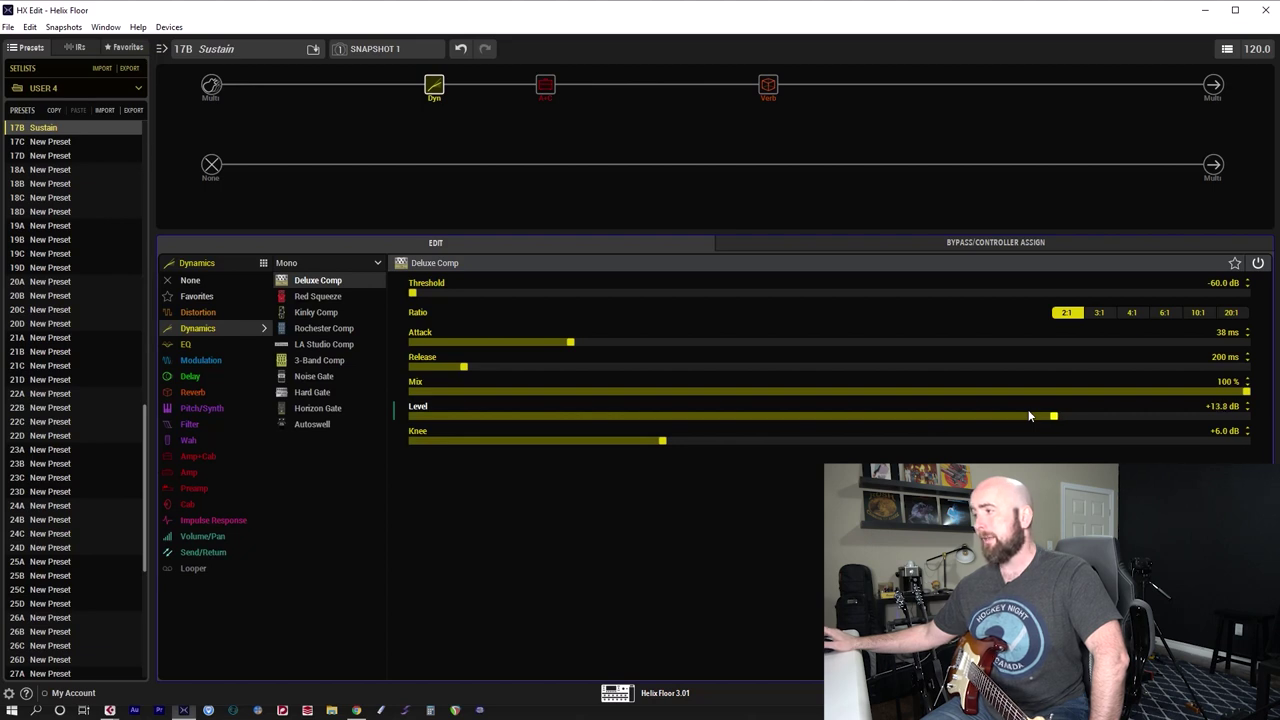
{"action": "scroll", "coordinate": [1029, 415], "scroll_direction": "up", "scroll_amount": 1}
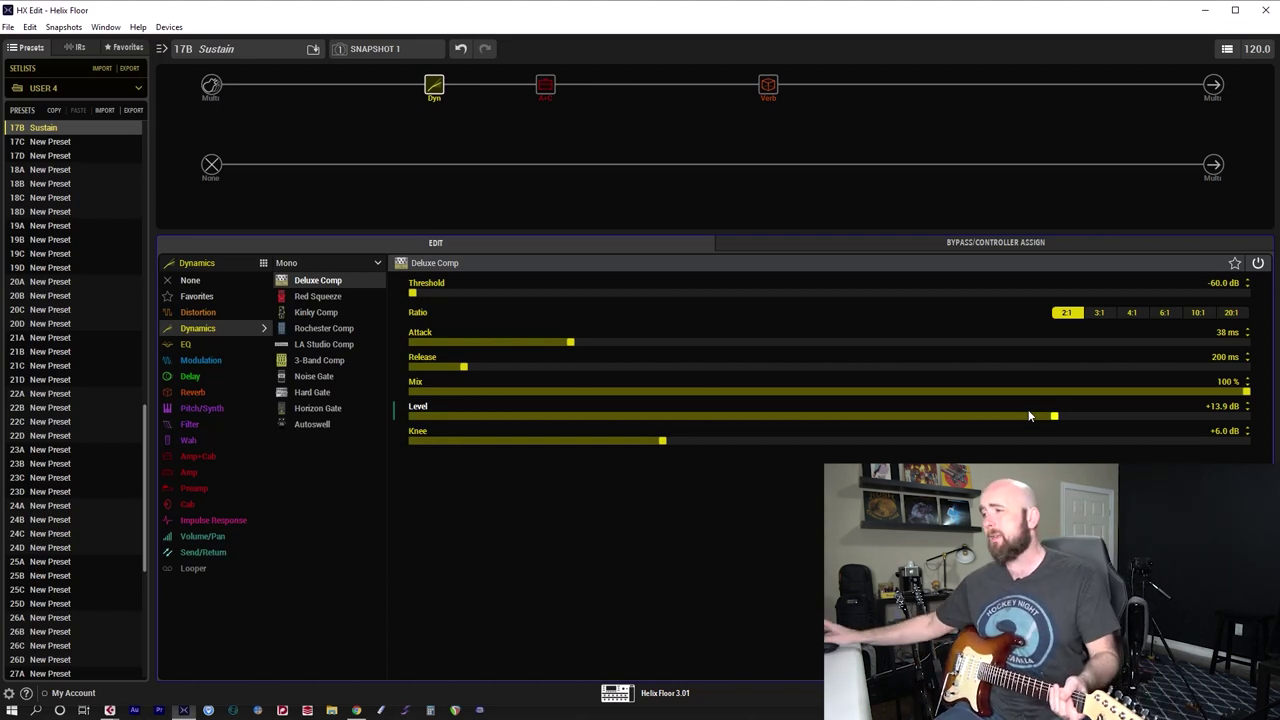
Try the fastest 0.1 ms Attack, then set the Deluxe Comp Attack to 40 ms.
{"action": "left_click_drag", "start_coordinate": [466, 347], "coordinate": [122, 344]}
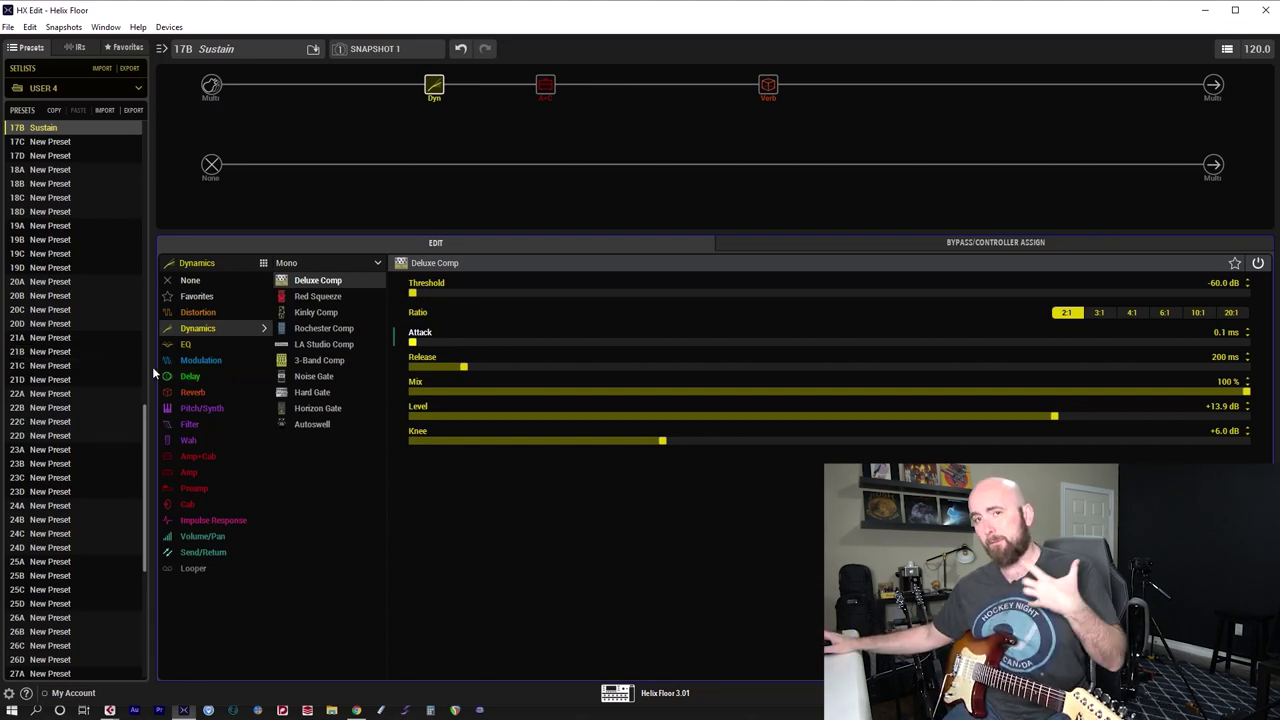
{"action": "left_click", "coordinate": [487, 342]}
{"action": "scroll", "coordinate": [488, 342], "scroll_direction": "up", "scroll_amount": 10}
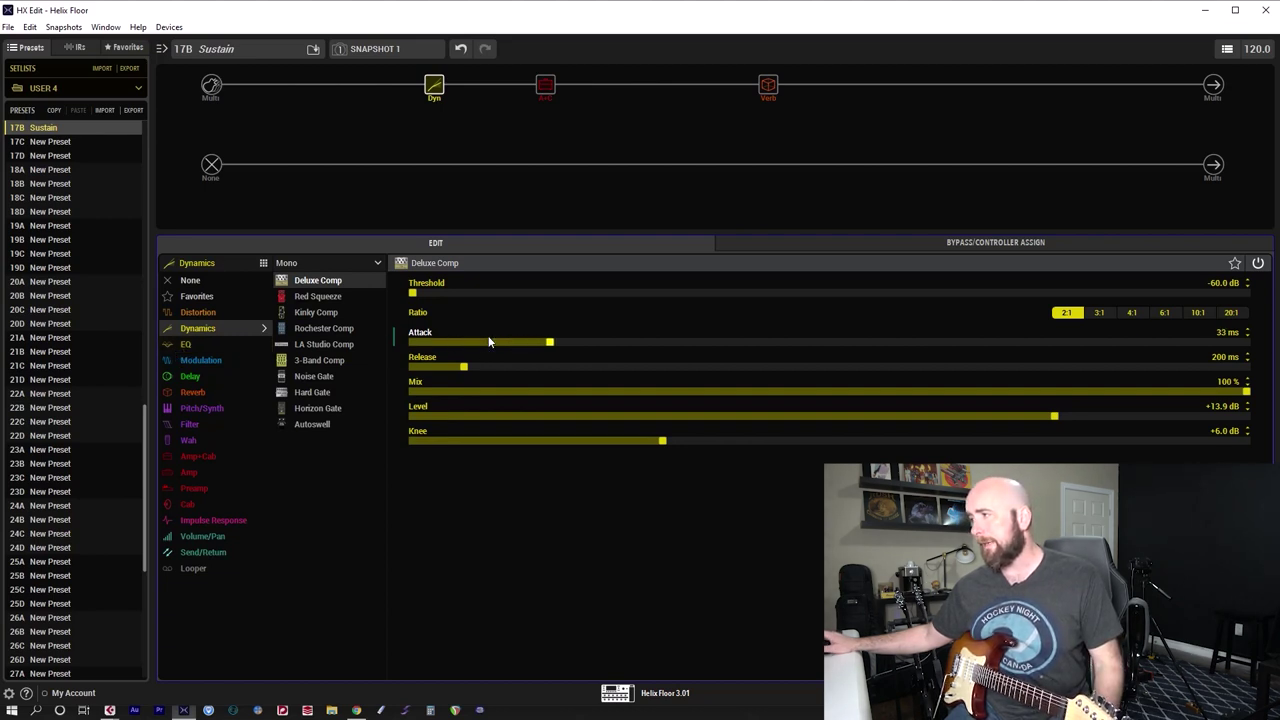
{"action": "scroll", "coordinate": [489, 342], "scroll_direction": "up", "scroll_amount": 5}
{"action": "scroll", "coordinate": [489, 342], "scroll_direction": "down", "scroll_amount": 3}
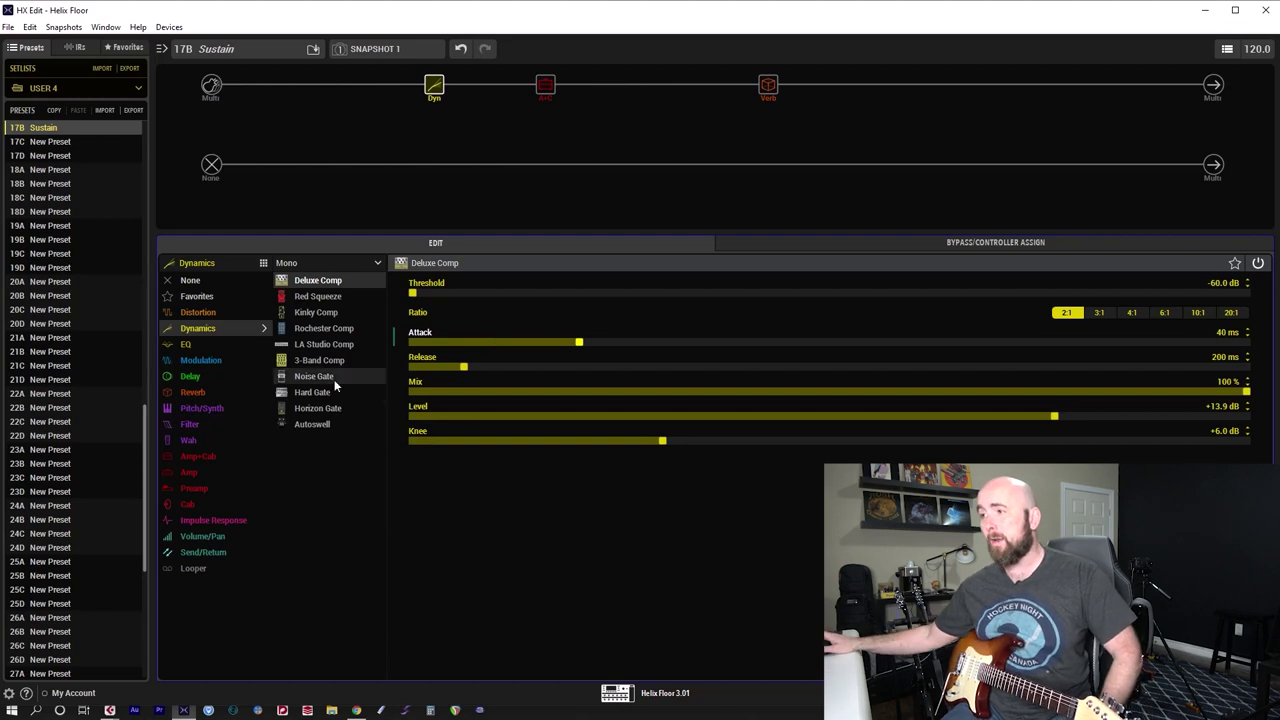
Shorten the Deluxe Comp Release to 50 ms, then extend it to the maximum 2.500 s.
{"action": "left_click_drag", "start_coordinate": [433, 364], "coordinate": [317, 365]}
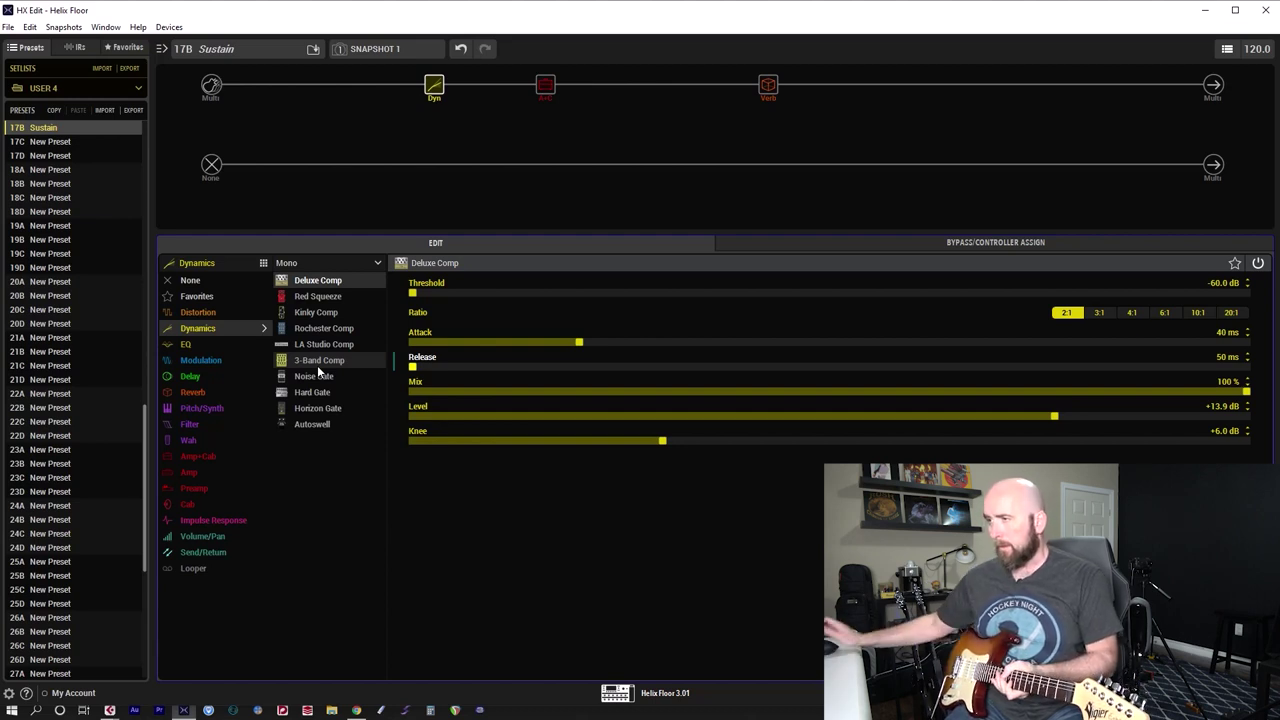
{"action": "left_click_drag", "start_coordinate": [579, 367], "coordinate": [1246, 367]}
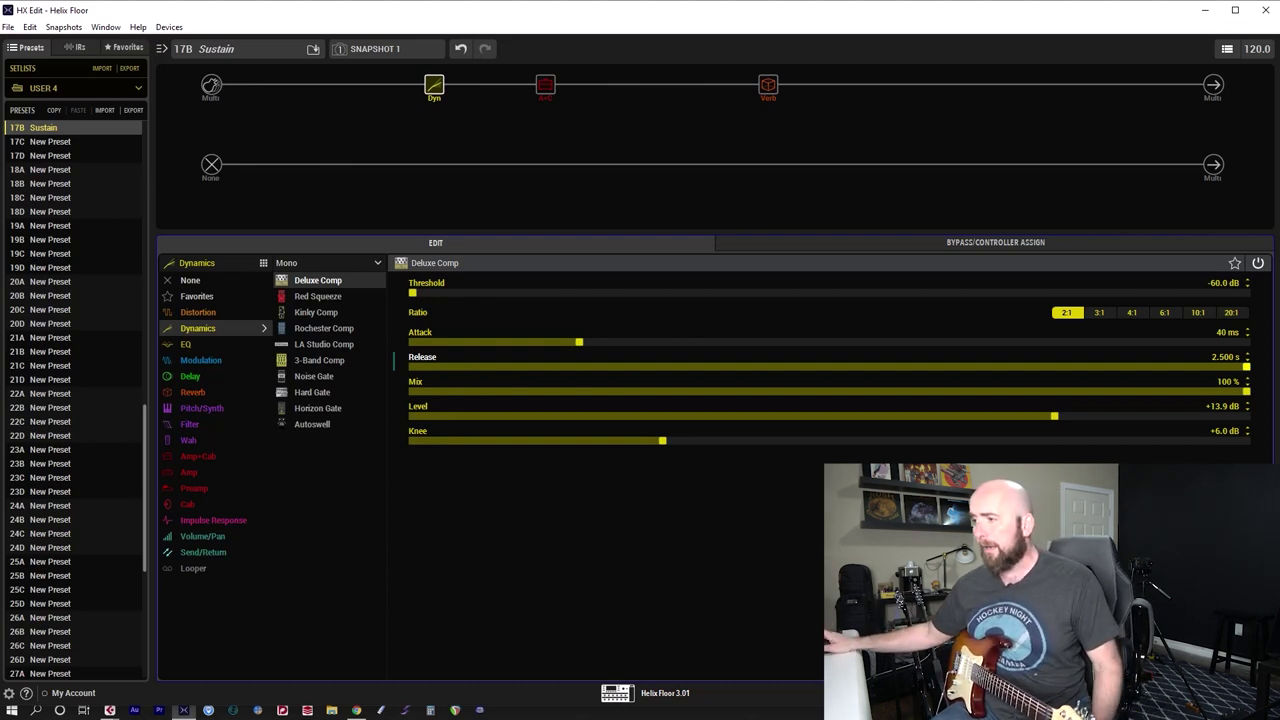
Try Knee values from 0.0 to +20.0 dB, leaving it at the softest +20.0 dB.
{"action": "left_click_drag", "start_coordinate": [1183, 444], "coordinate": [1266, 441]}
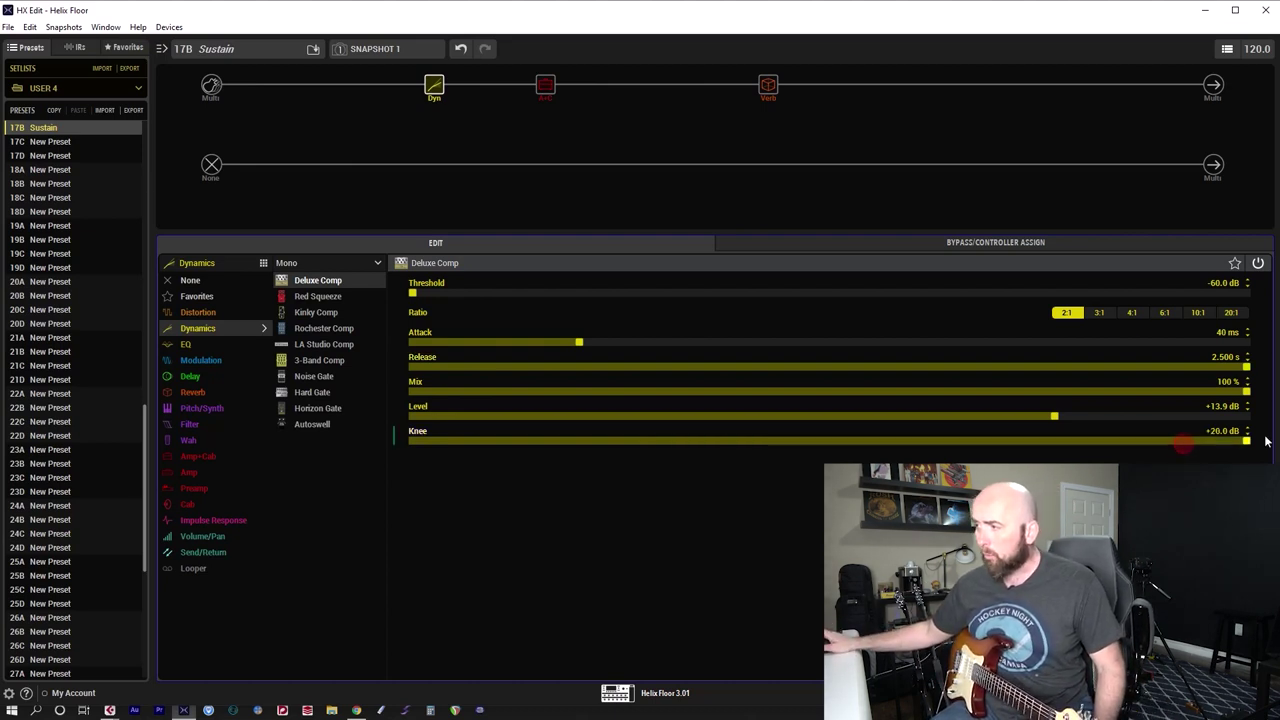
{"action": "left_click", "coordinate": [691, 441]}
{"action": "left_click_drag", "start_coordinate": [497, 440], "coordinate": [382, 444]}
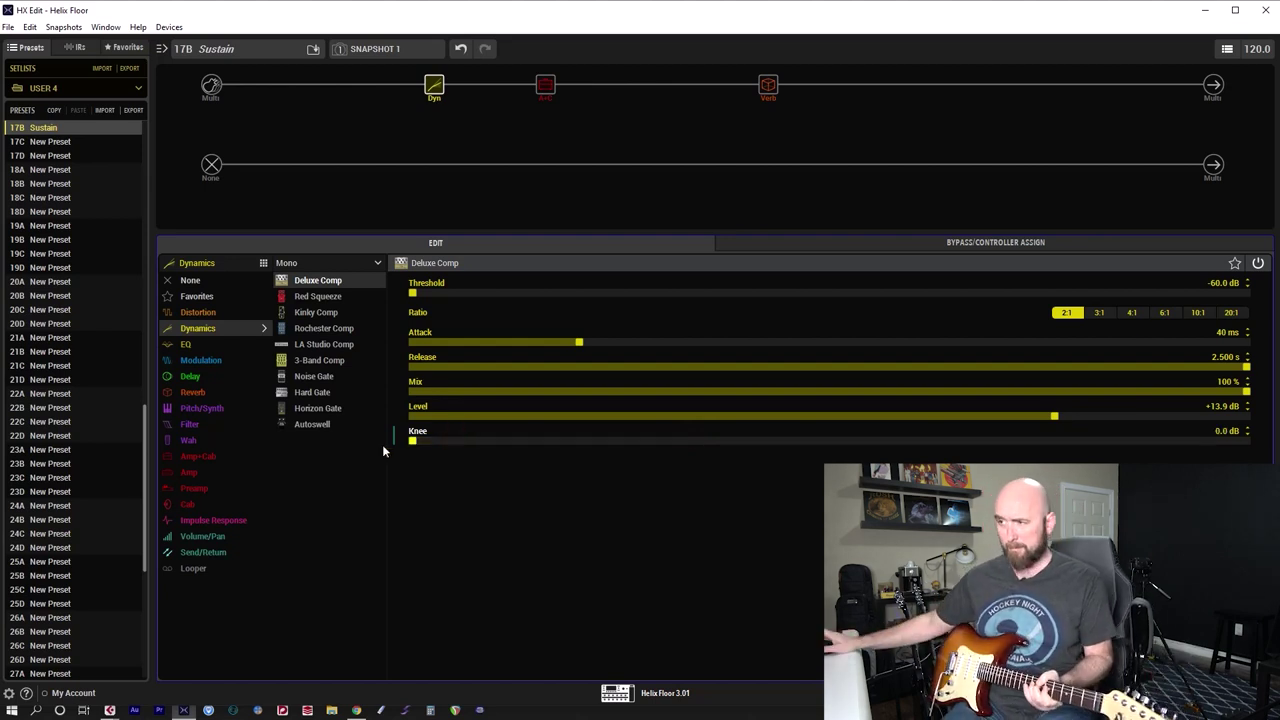
{"action": "left_click", "coordinate": [1246, 441]}
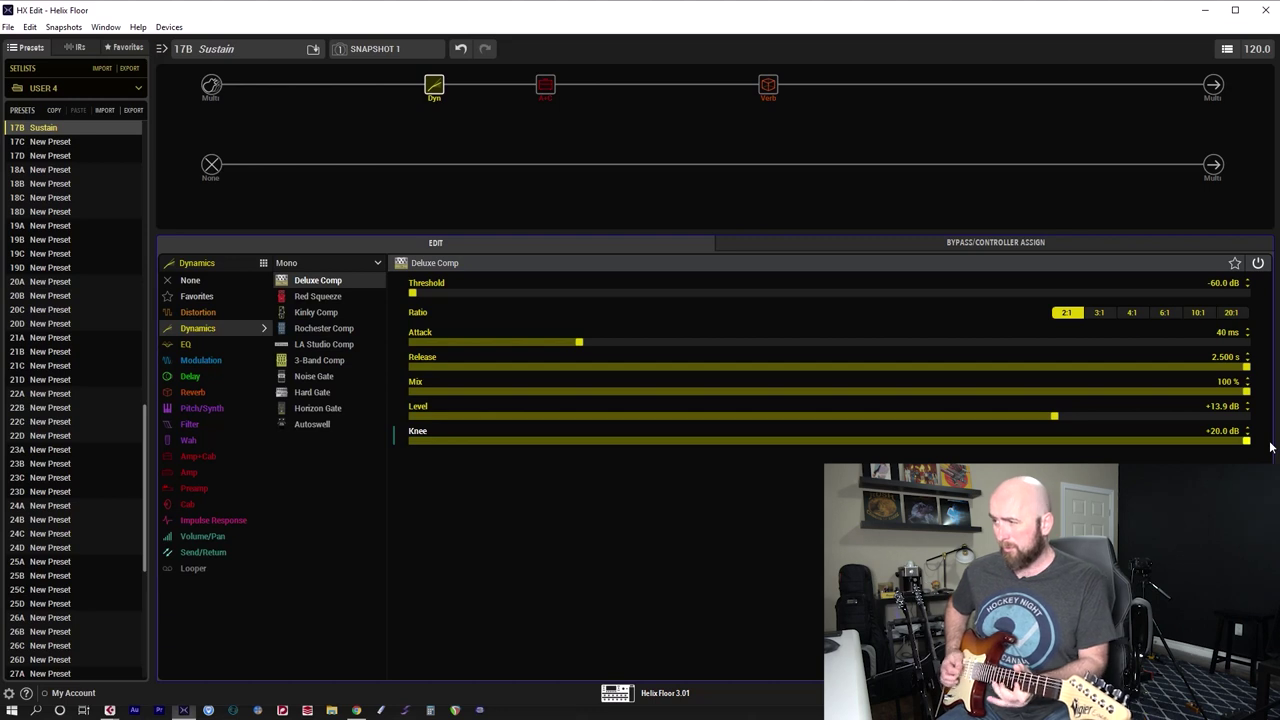
Step the Deluxe Comp ratio through 3:1, 4:1, 6:1, 10:1 and finally 20:1.
{"action": "left_click", "coordinate": [1089, 313]}
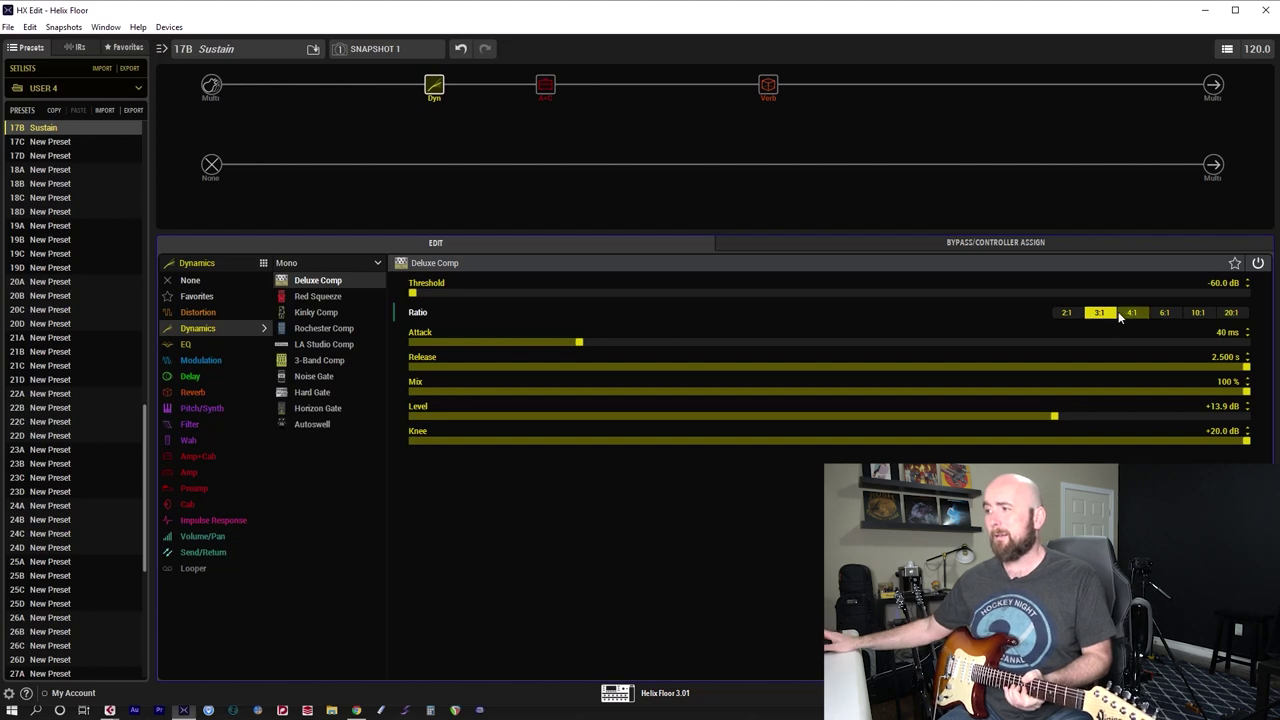
{"action": "left_click", "coordinate": [1119, 313]}
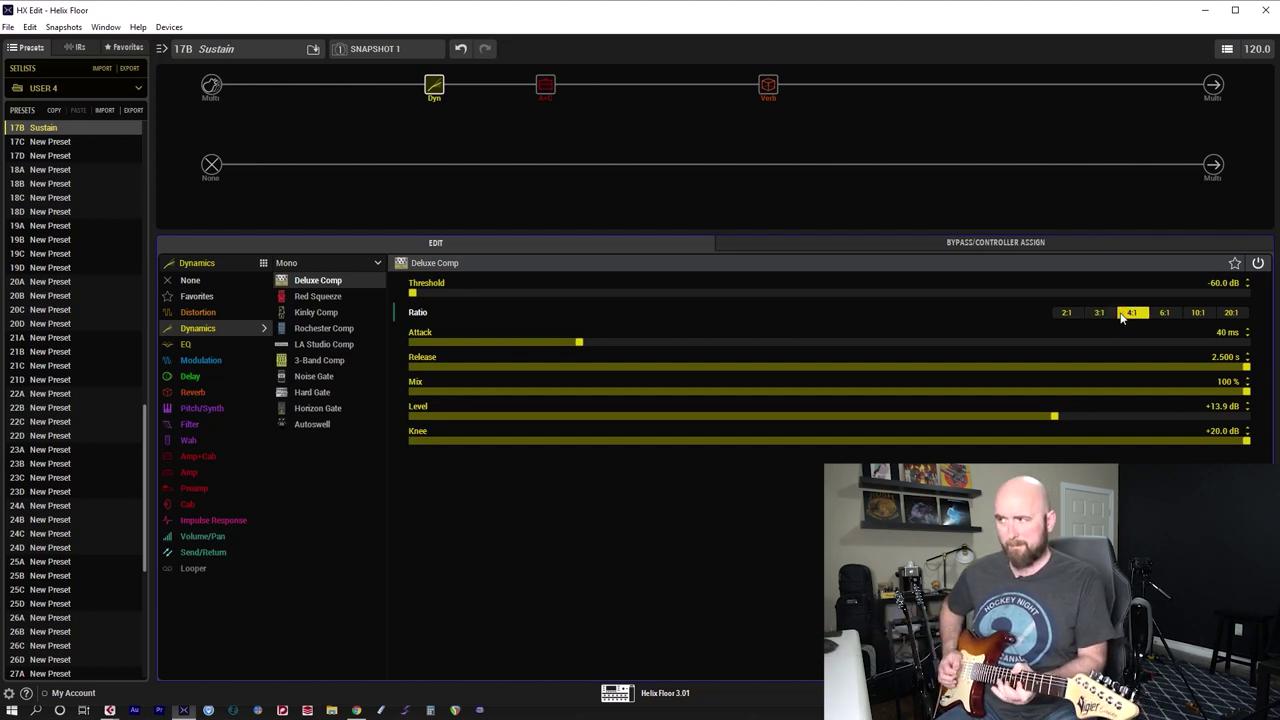
{"action": "left_click", "coordinate": [1160, 313]}
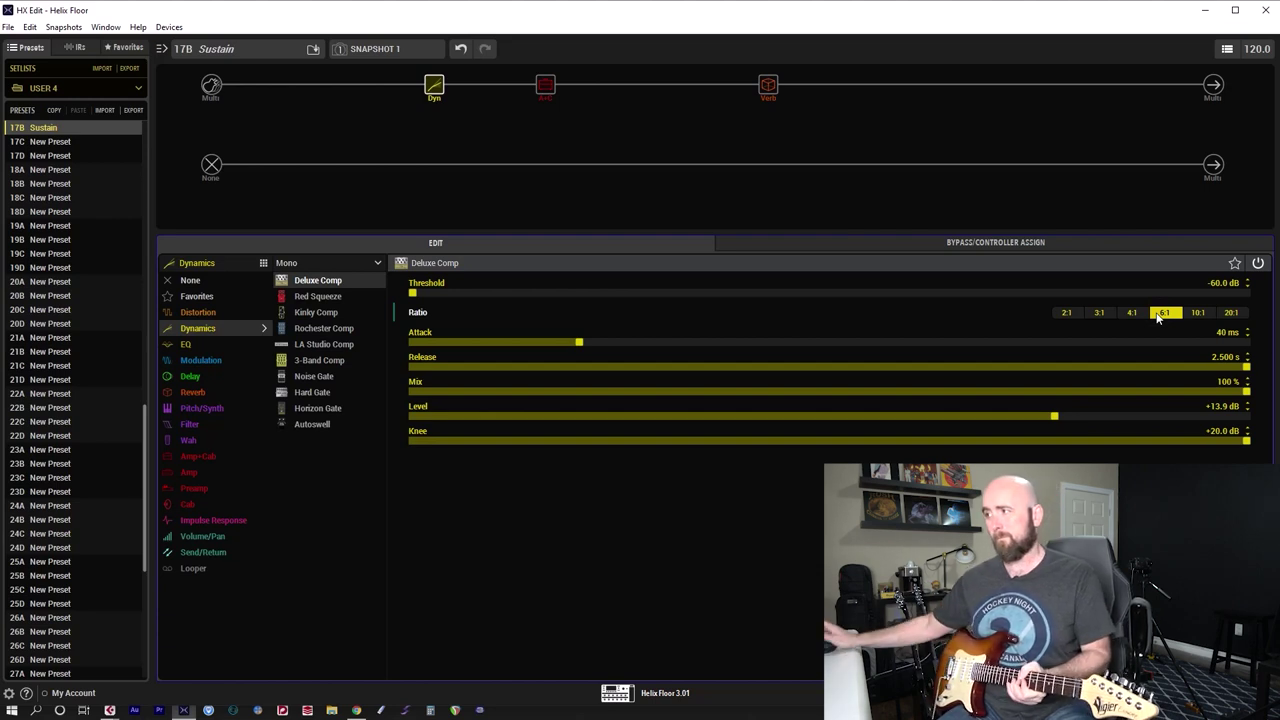
{"action": "left_click", "coordinate": [1199, 313]}
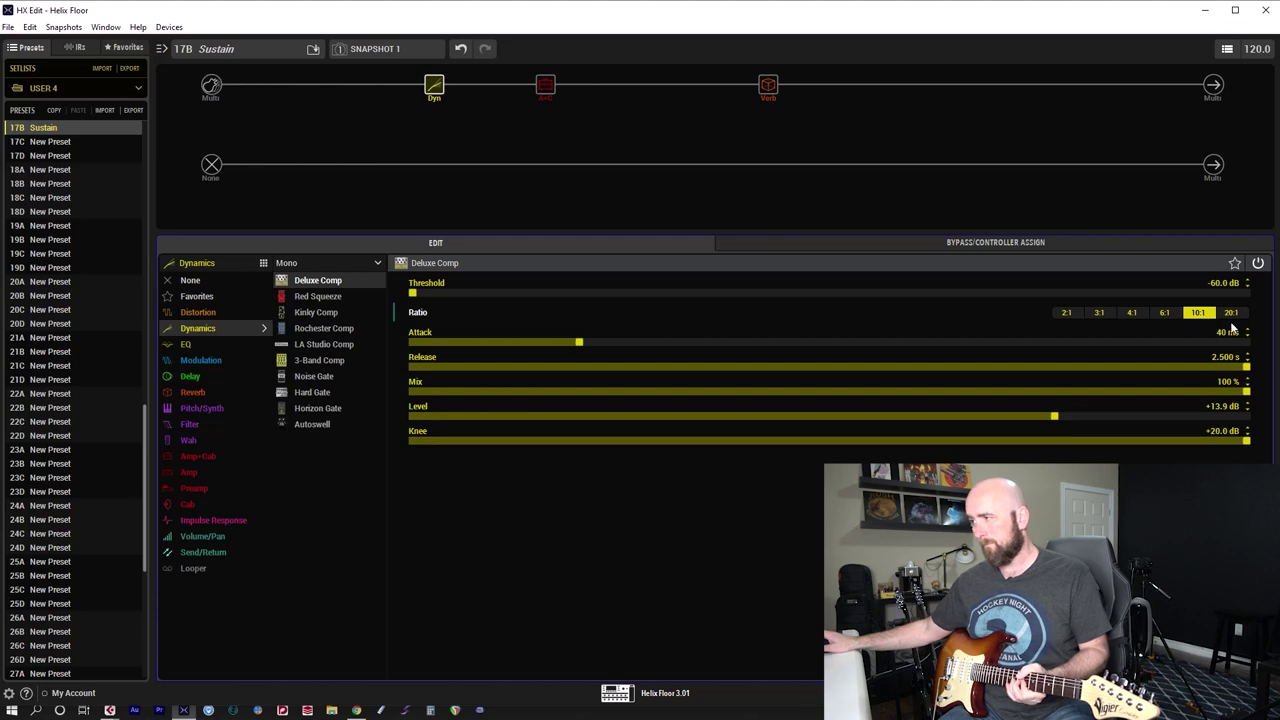
{"action": "left_click", "coordinate": [1233, 314]}
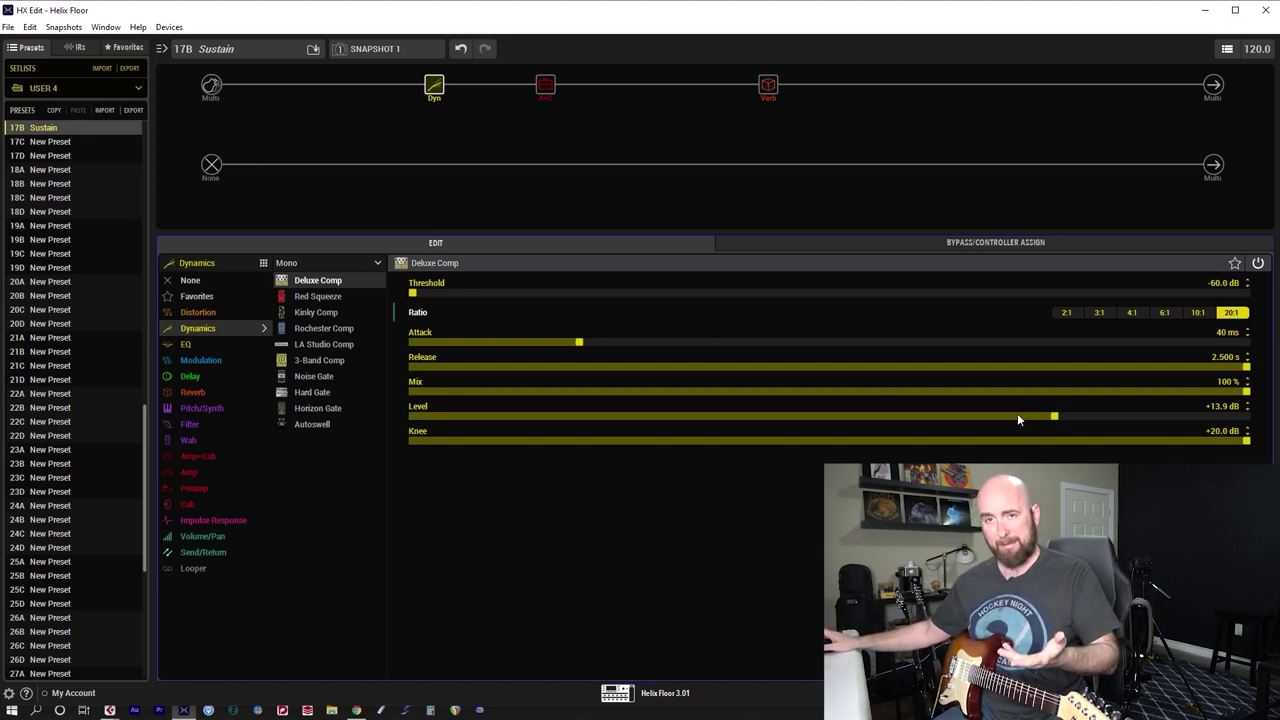
Try 2:1, settle on a 3:1 ratio, and raise the Deluxe Comp Level to +19.0 dB.
{"action": "left_click", "coordinate": [1070, 313]}
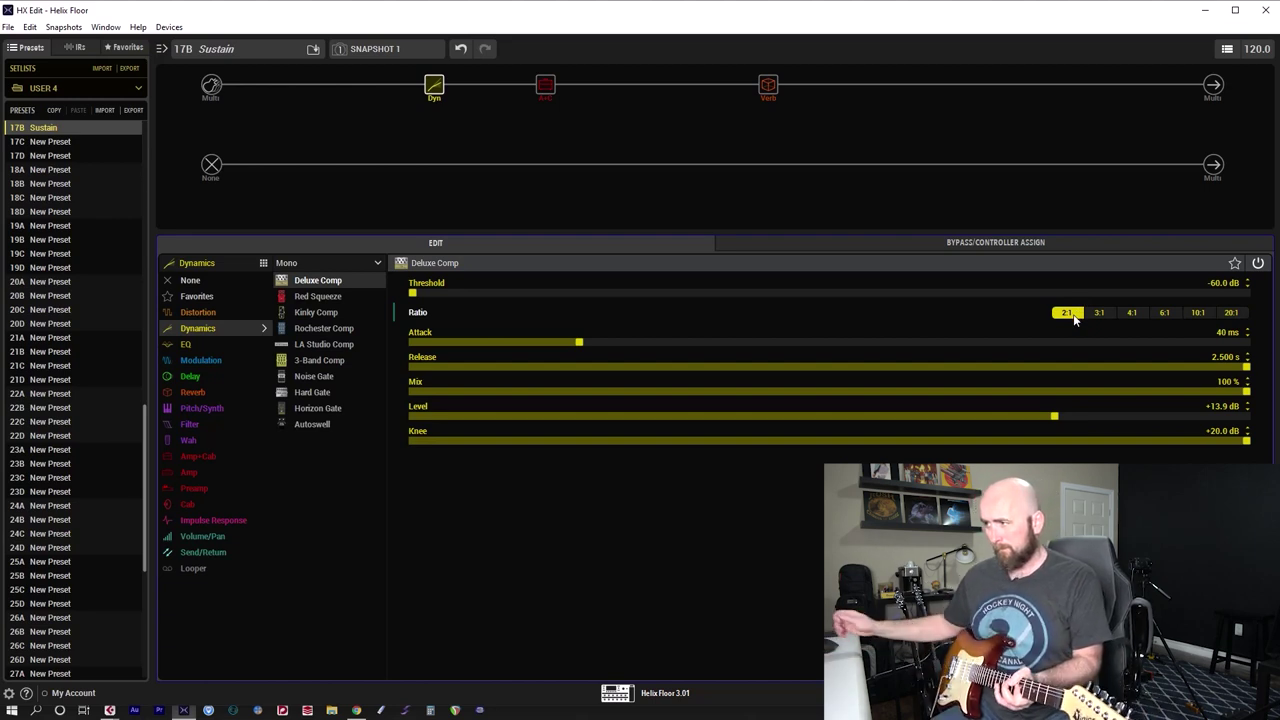
{"action": "left_click", "coordinate": [1095, 314]}
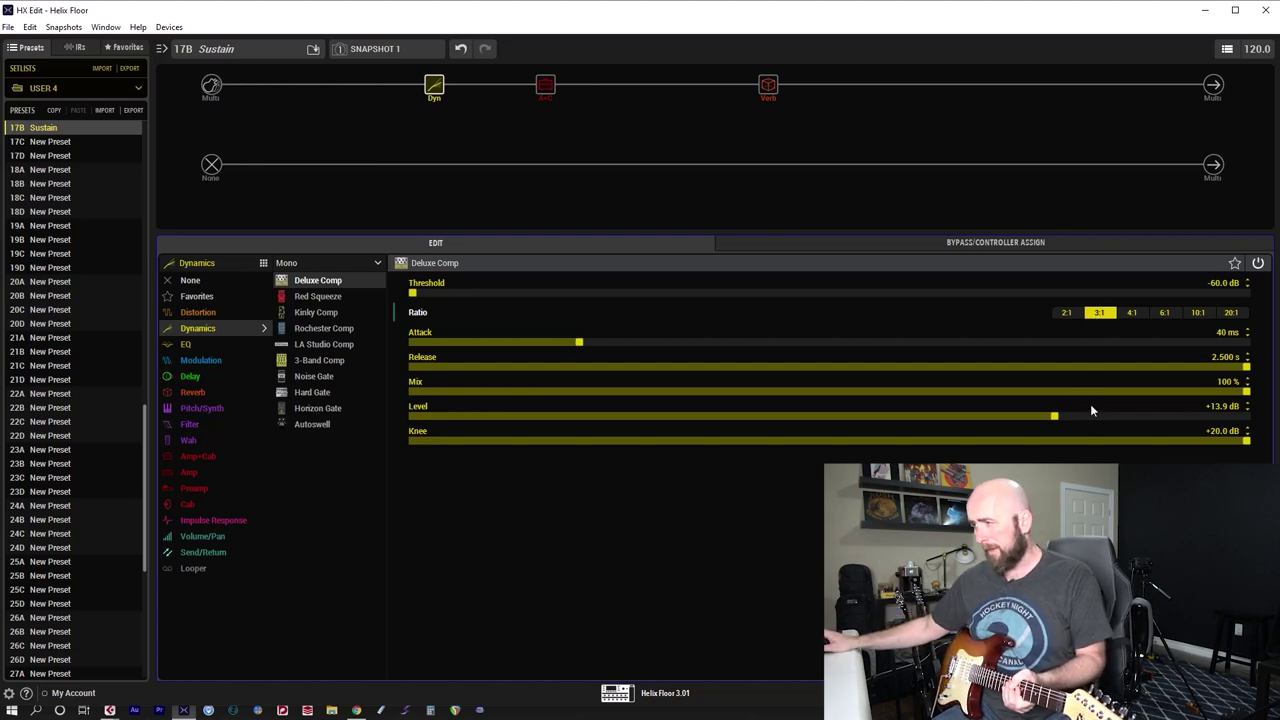
{"action": "scroll", "coordinate": [1094, 412], "scroll_direction": "up", "scroll_amount": 2}
{"action": "scroll", "coordinate": [1094, 414], "scroll_direction": "up", "scroll_amount": 5}
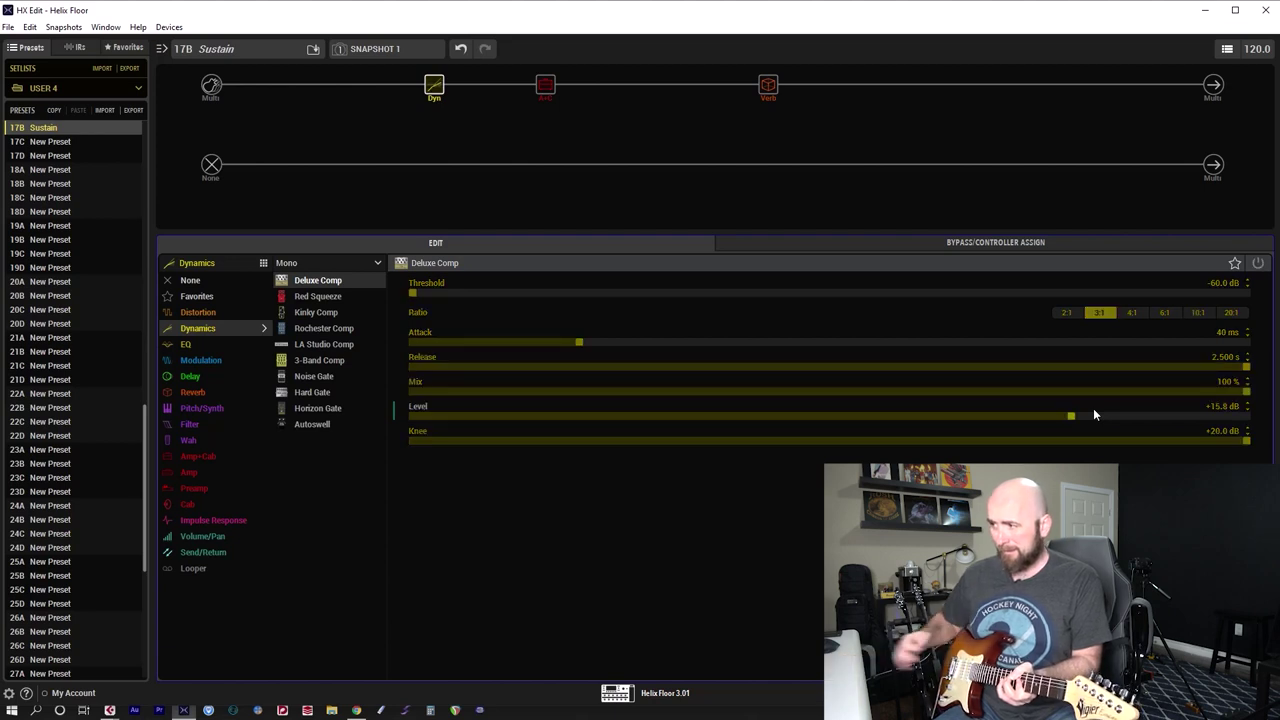
{"action": "scroll", "coordinate": [1093, 412], "scroll_direction": "up", "scroll_amount": 10}
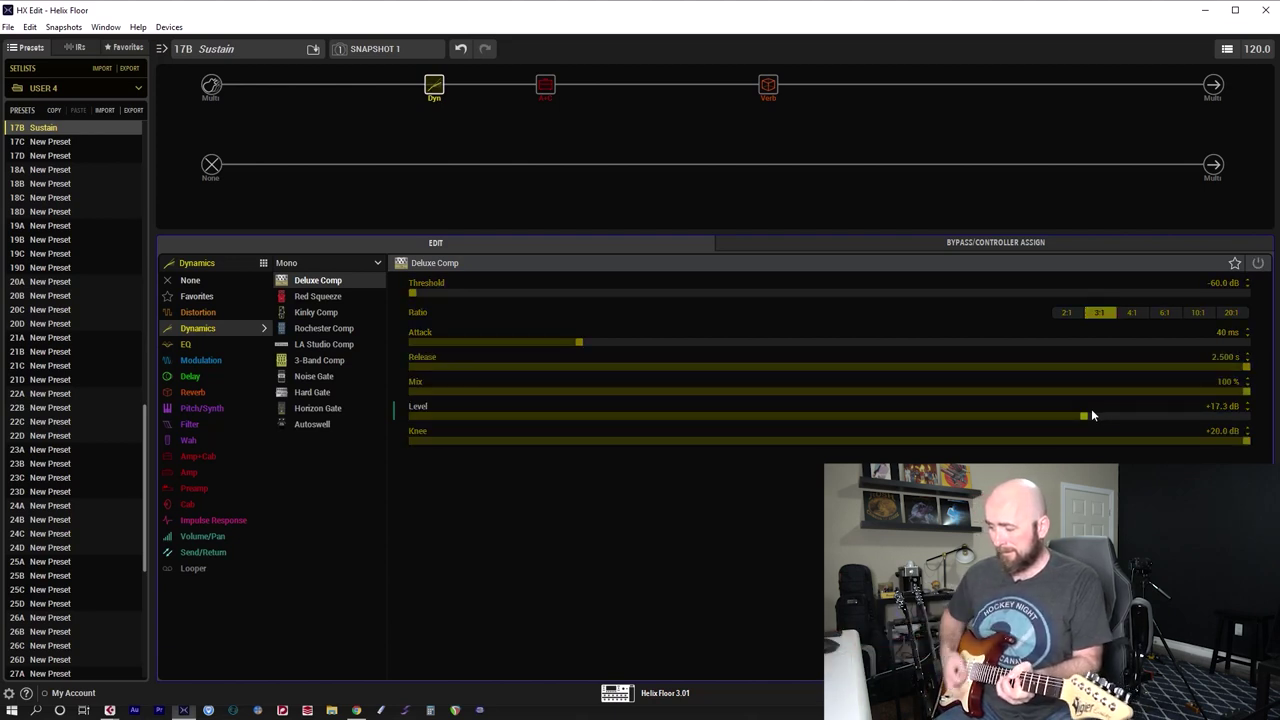
{"action": "scroll", "coordinate": [1091, 412], "scroll_direction": "up", "scroll_amount": 10}
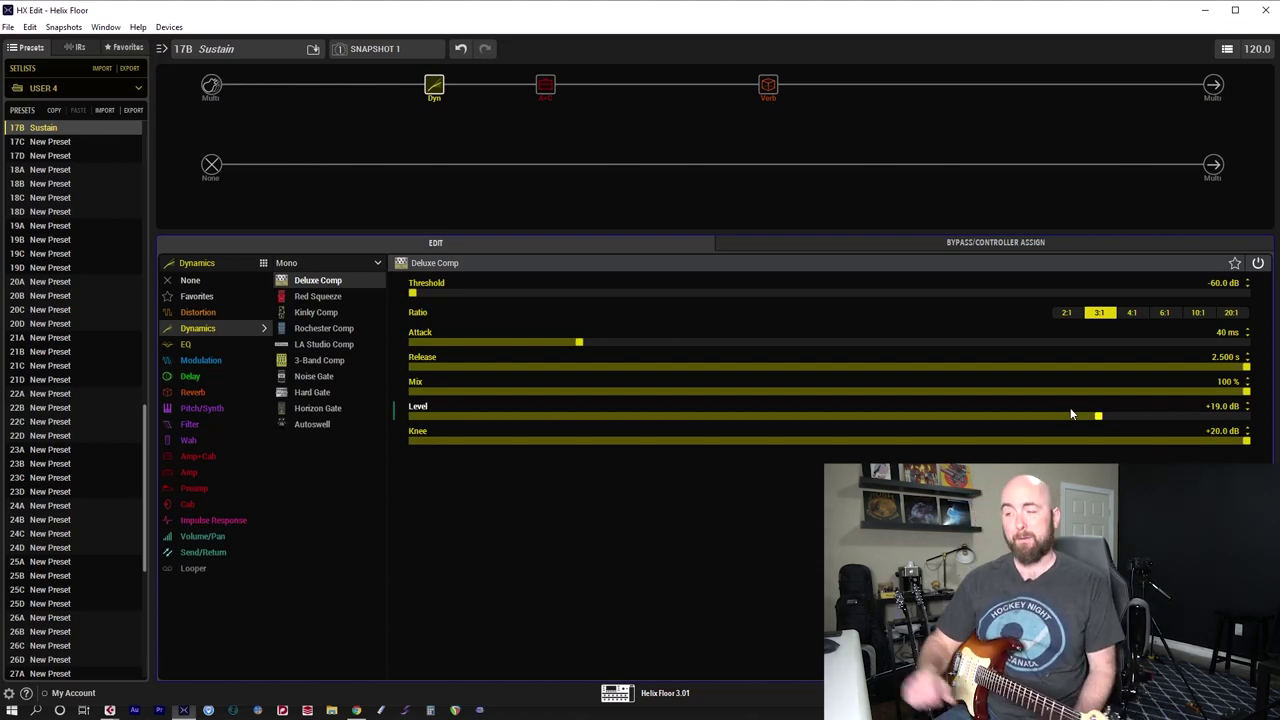
Return the Deluxe Comp ratio to 2:1 and lower its Level to +14.0 dB.
{"action": "left_click", "coordinate": [1068, 313]}
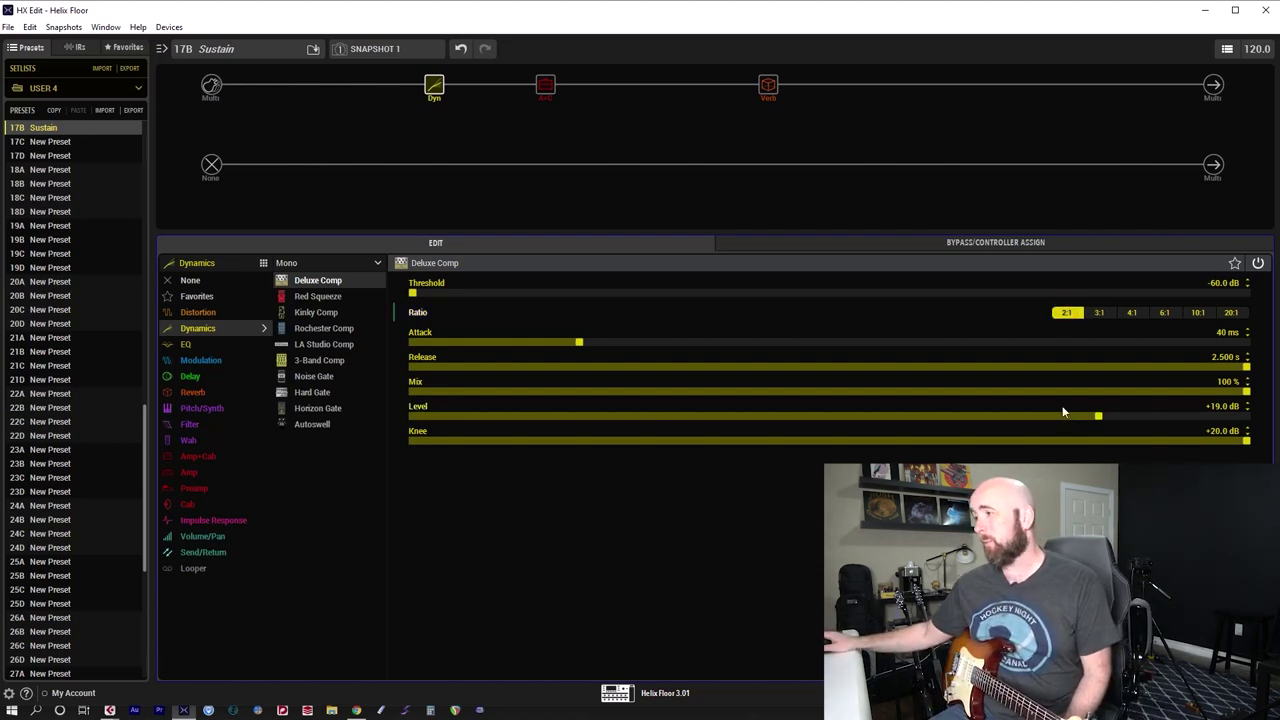
{"action": "left_click", "coordinate": [1062, 414]}
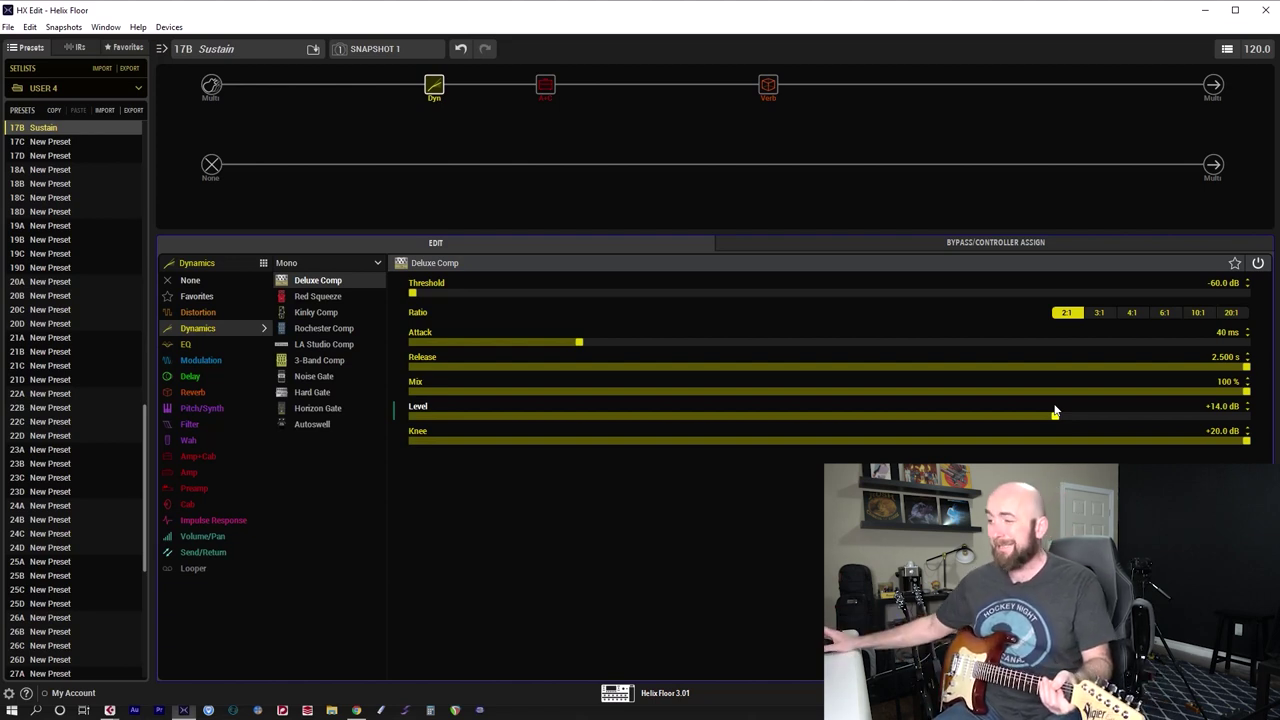
Bring the Deluxe Comp Mix down from 100% to 80%.
{"action": "scroll", "coordinate": [1063, 392], "scroll_direction": "down", "scroll_amount": 5}
{"action": "scroll", "coordinate": [1063, 391], "scroll_direction": "down", "scroll_amount": 14}
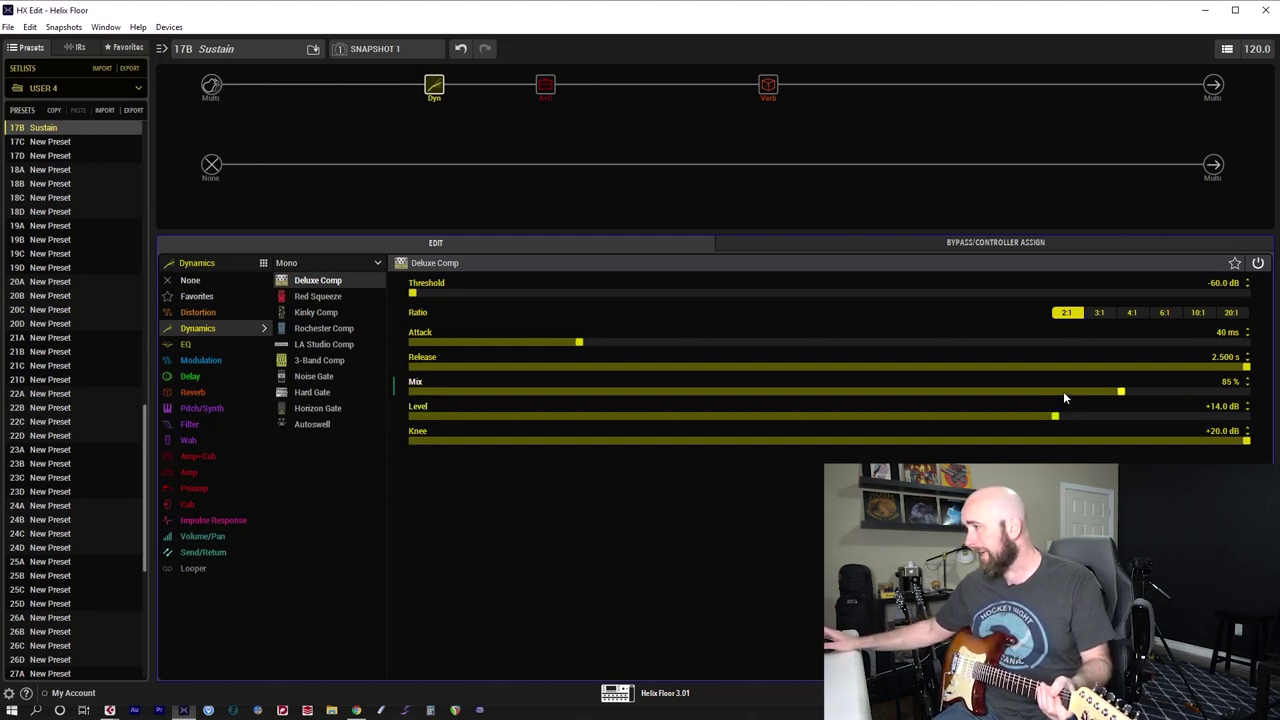
{"action": "scroll", "coordinate": [1064, 397], "scroll_direction": "down", "scroll_amount": 1}
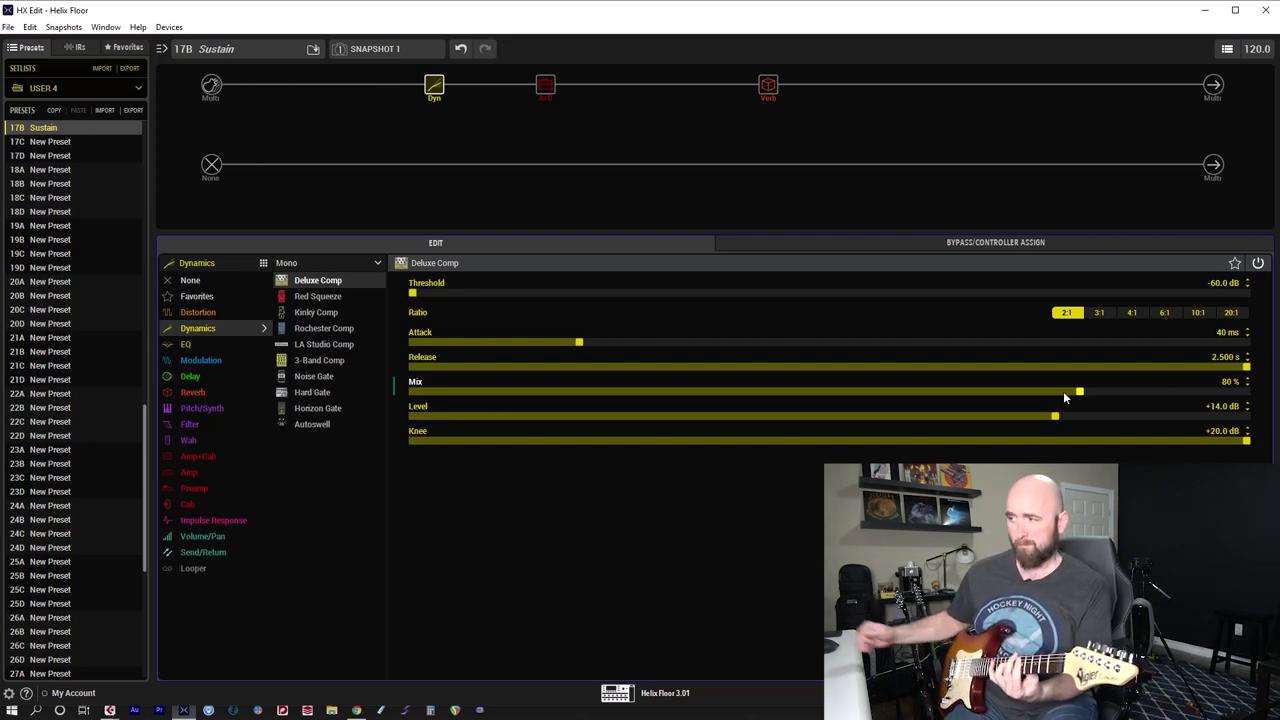
Reset the Deluxe Comp Mix to 100%, then lower it to about 87%.
{"action": "left_click", "coordinate": [1235, 393]}
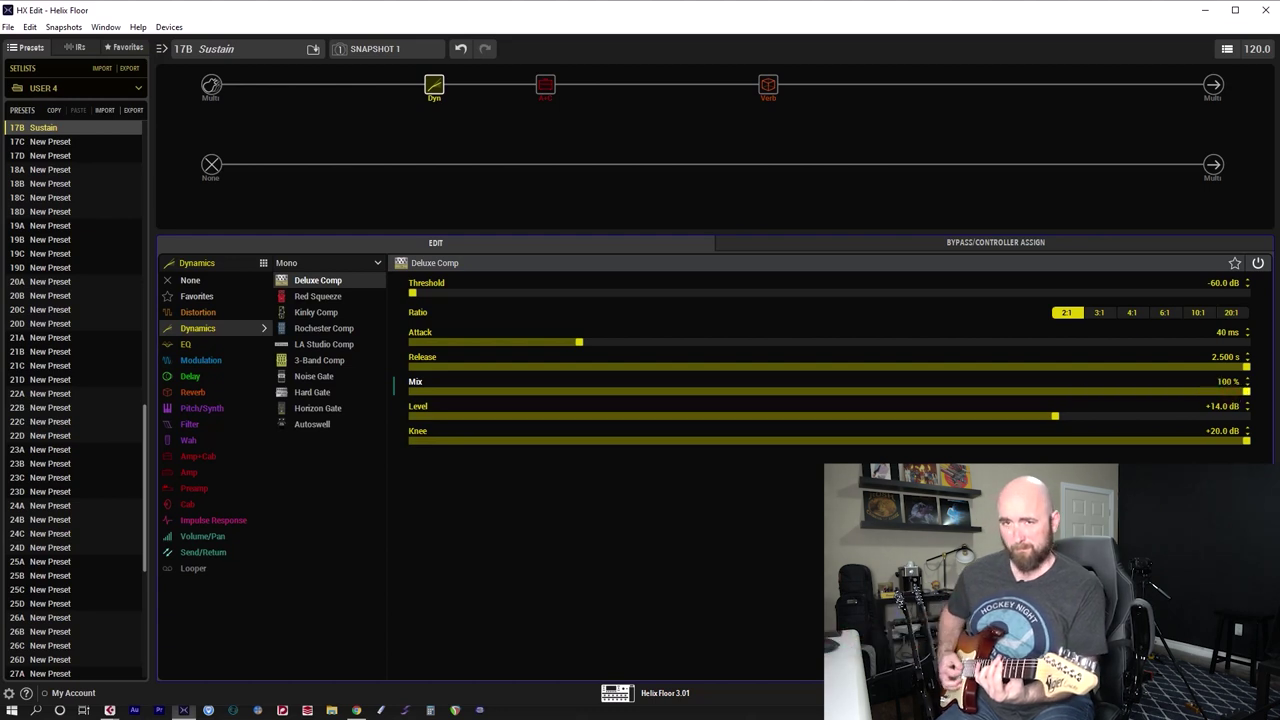
{"action": "scroll", "coordinate": [1141, 392], "scroll_direction": "down", "scroll_amount": 7}
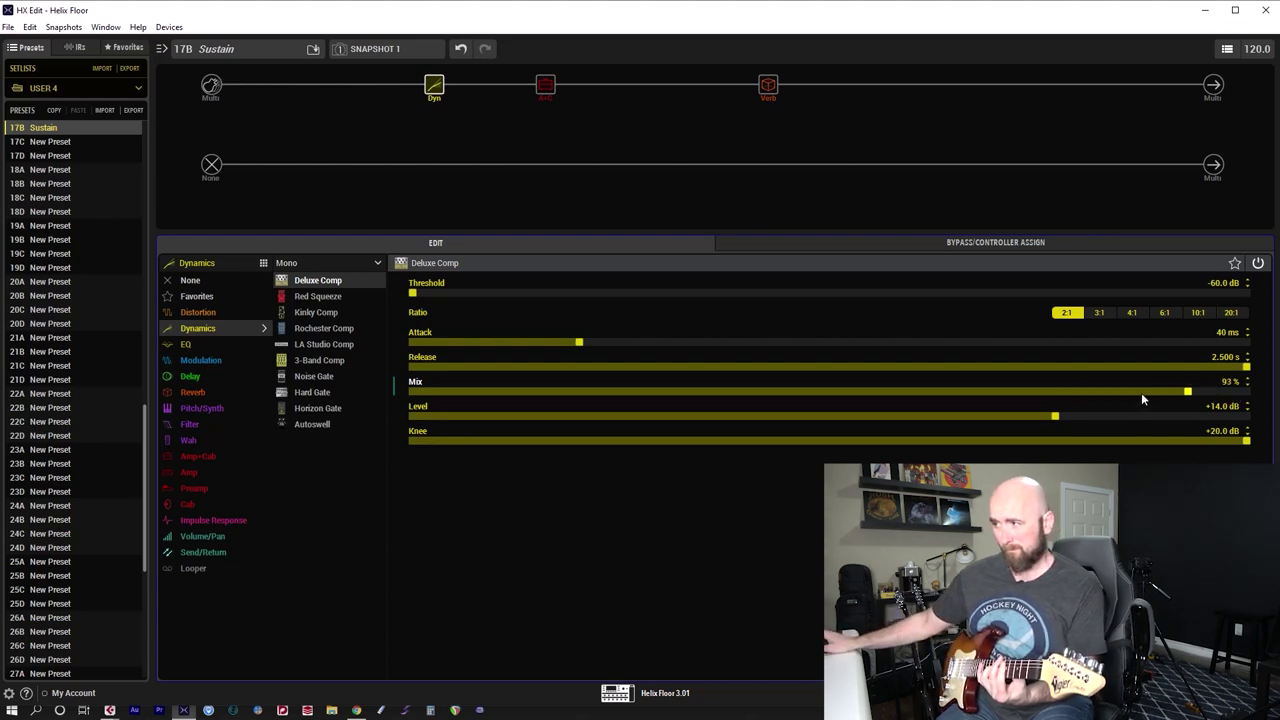
{"action": "scroll", "coordinate": [1141, 392], "scroll_direction": "down", "scroll_amount": 7}
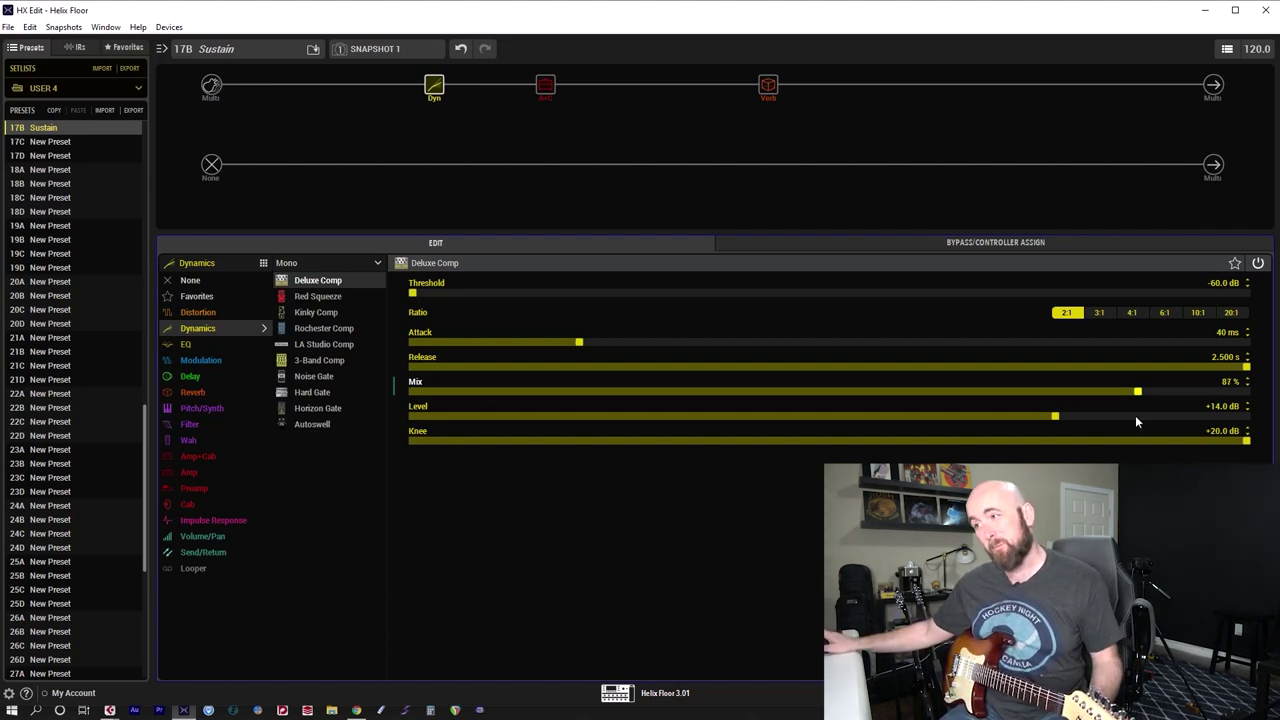
{"action": "scroll", "coordinate": [1170, 397], "scroll_direction": "up", "scroll_amount": 1}
{"action": "scroll", "coordinate": [1170, 397], "scroll_direction": "down", "scroll_amount": 3}
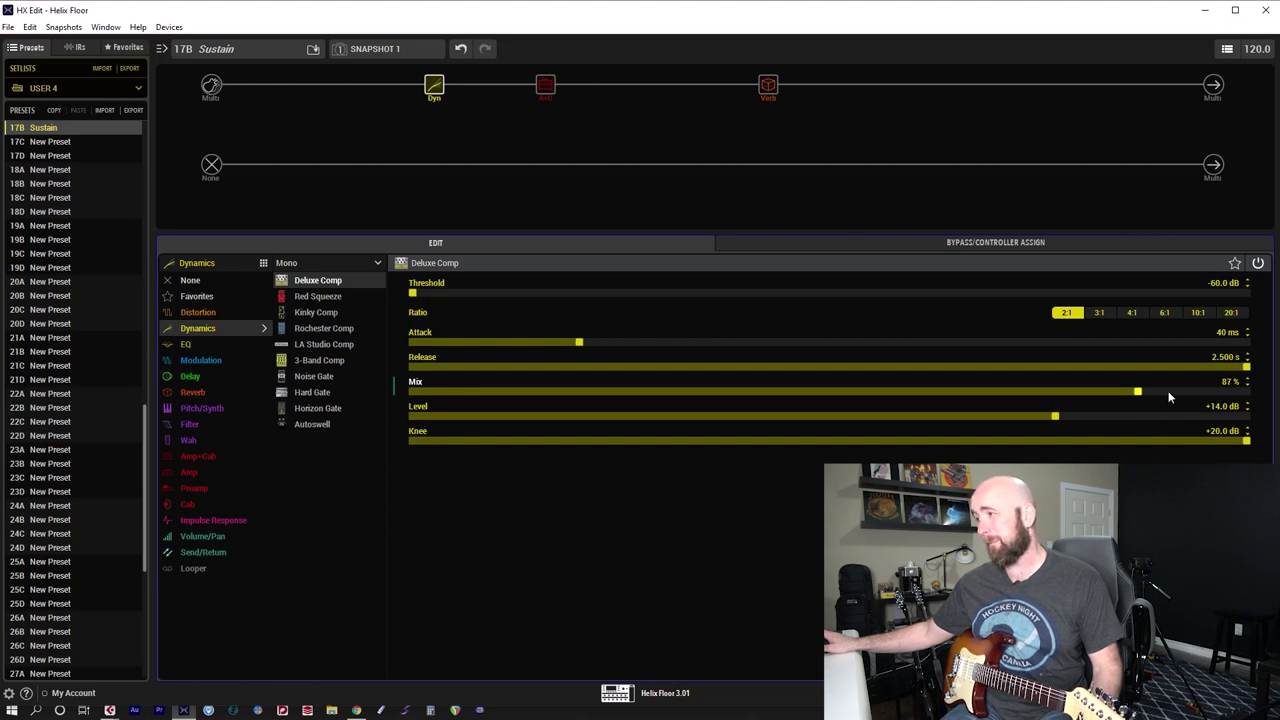